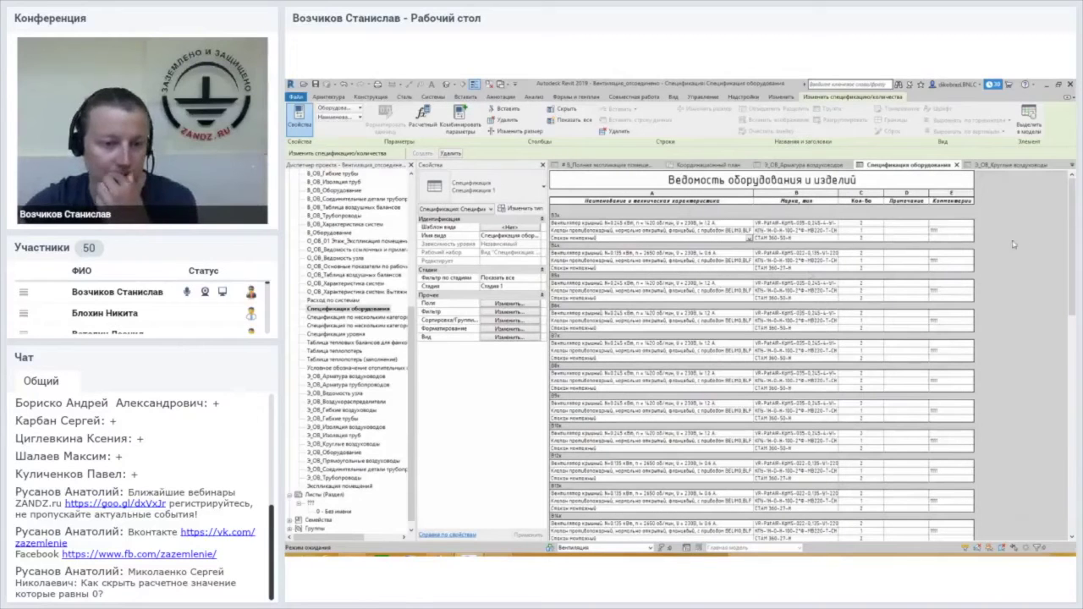
# Open sheet 0 - Без имени from the Project Browser and zoom to fit its blank title block.
pyautogui.scroll(-1, 411, 347)
pyautogui.click(412, 372)
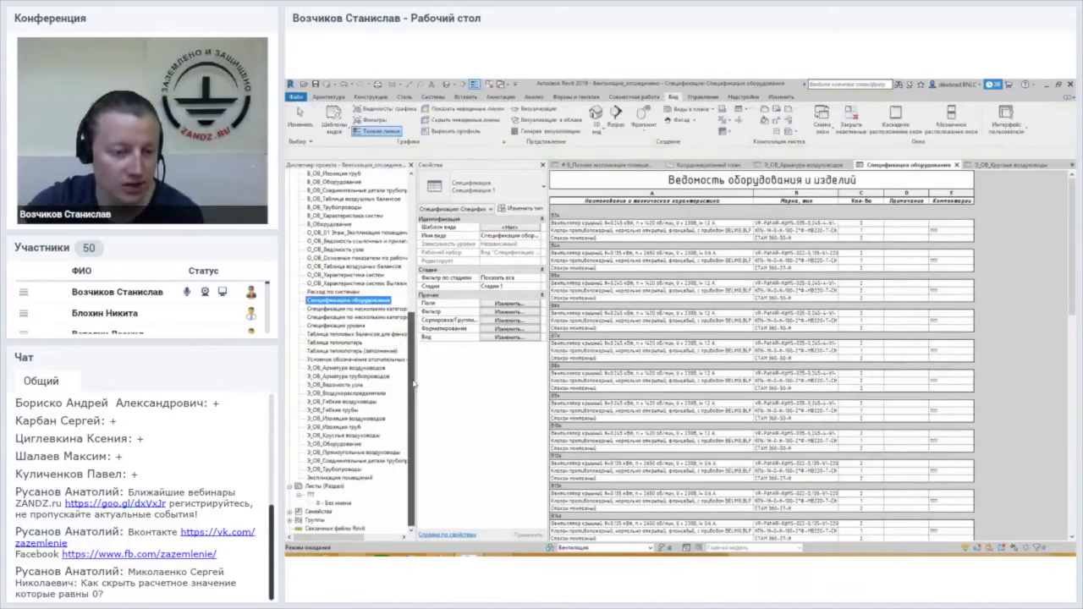
pyautogui.click(337, 504)
pyautogui.doubleClick(337, 504)
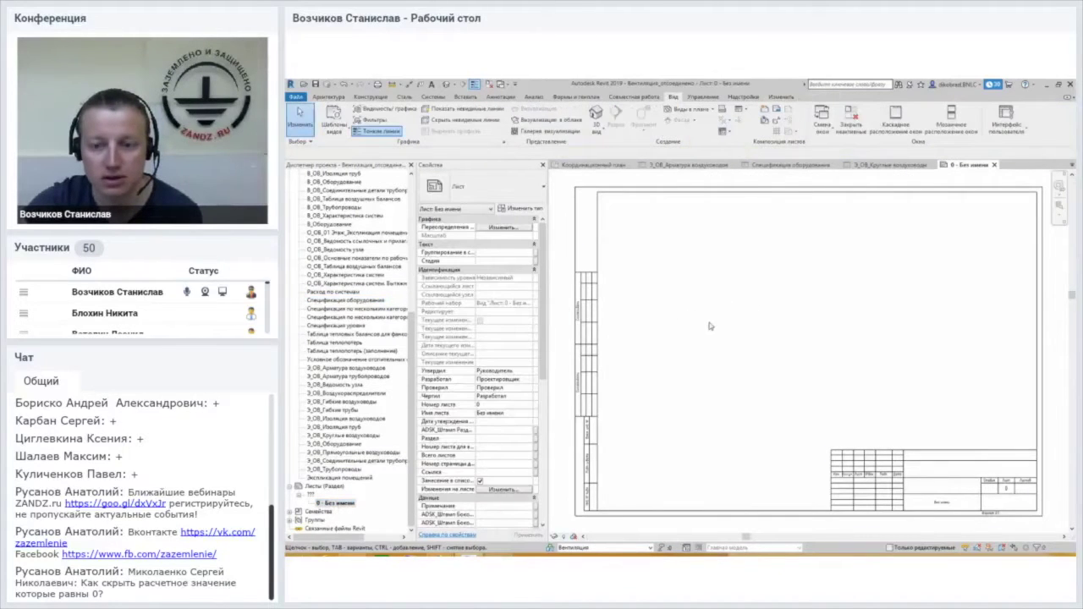
pyautogui.scroll(-2, 720, 321)
pyautogui.scroll(-2, 723, 321)
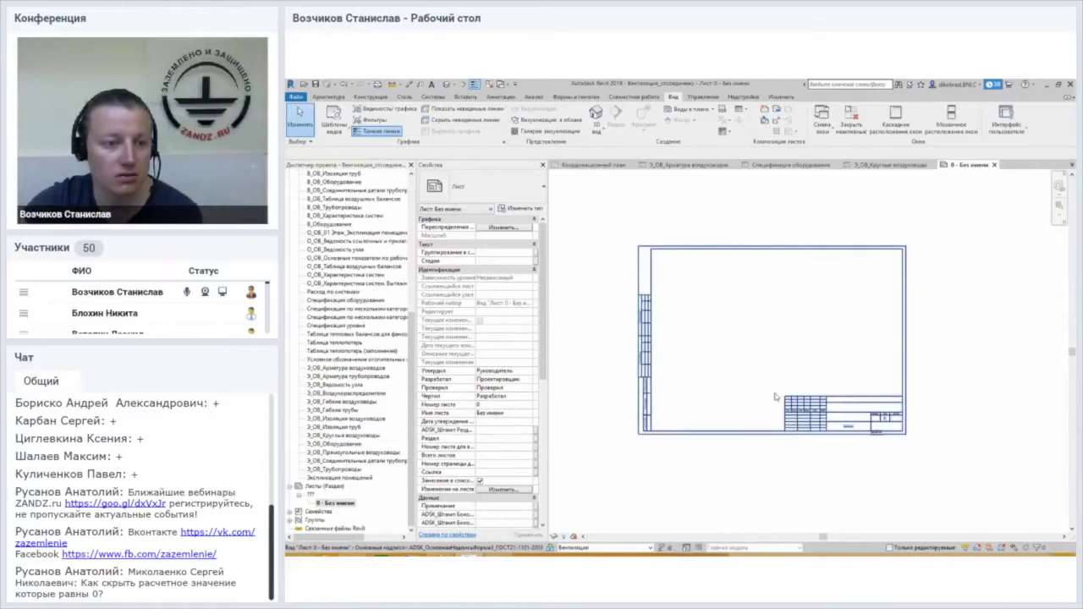
pyautogui.scroll(1, 776, 389)
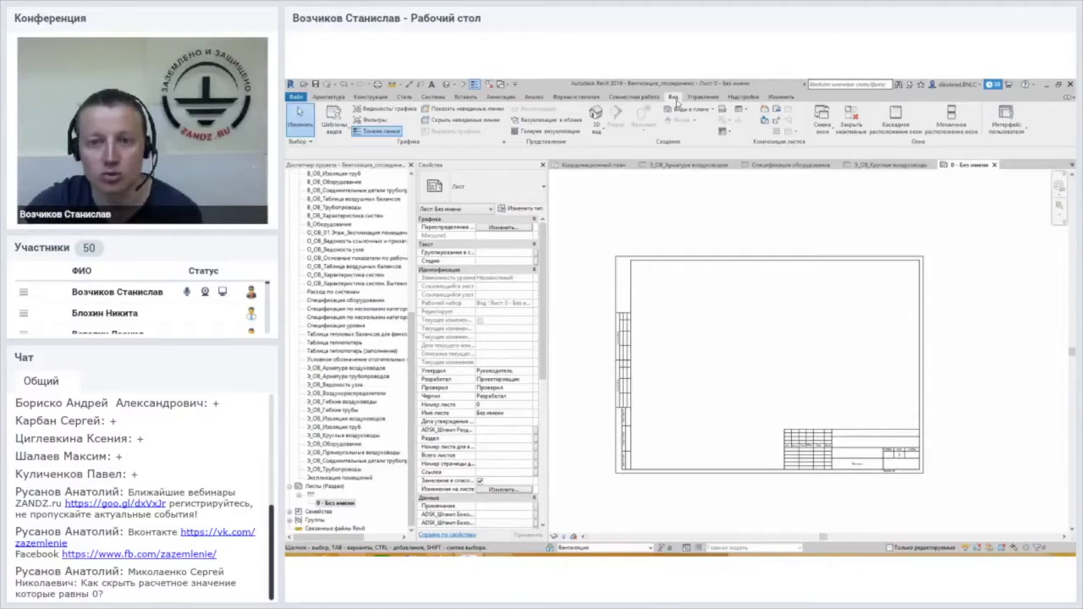
pyautogui.click(764, 121)
pyautogui.moveTo(744, 269); pyautogui.dragTo(751, 362)
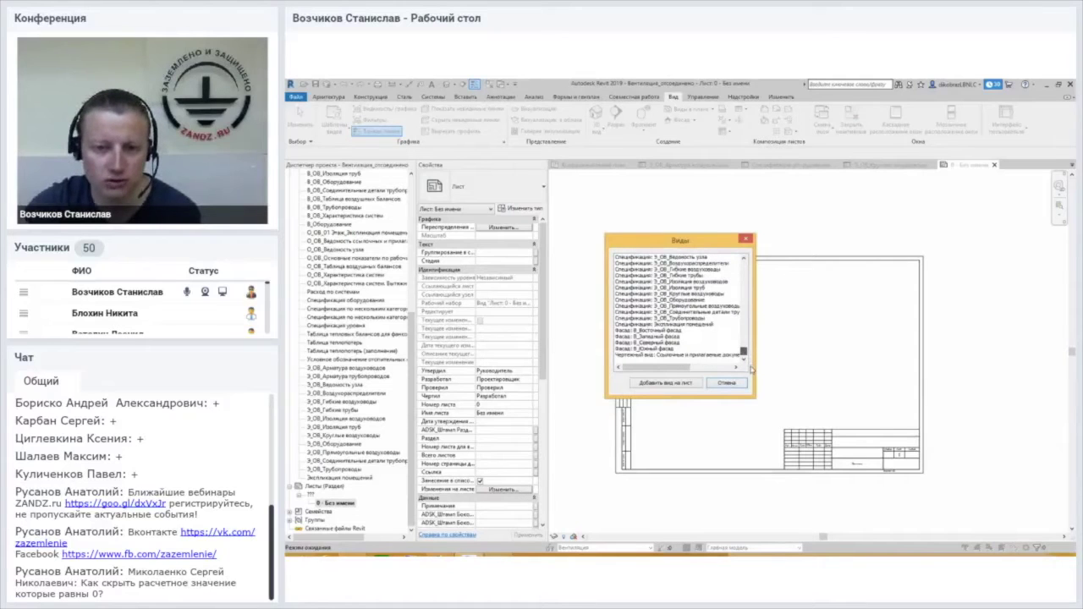
pyautogui.scroll(7, 705, 329)
pyautogui.moveTo(747, 347)
pyautogui.mouseDown()
pyautogui.moveTo(743, 318)
pyautogui.moveTo(745, 358)
pyautogui.mouseUp()
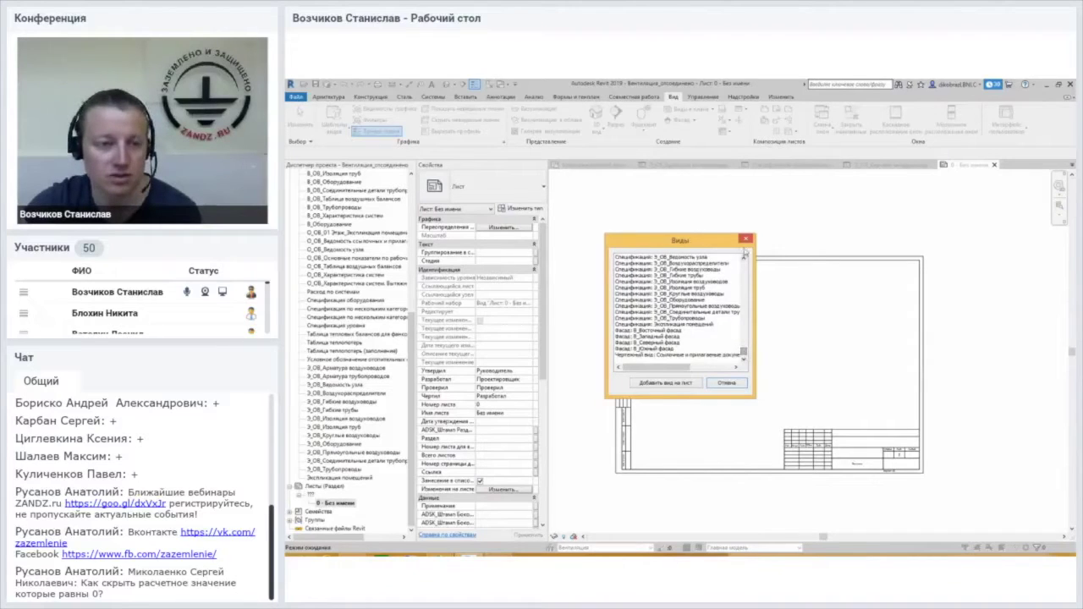
pyautogui.click(745, 241)
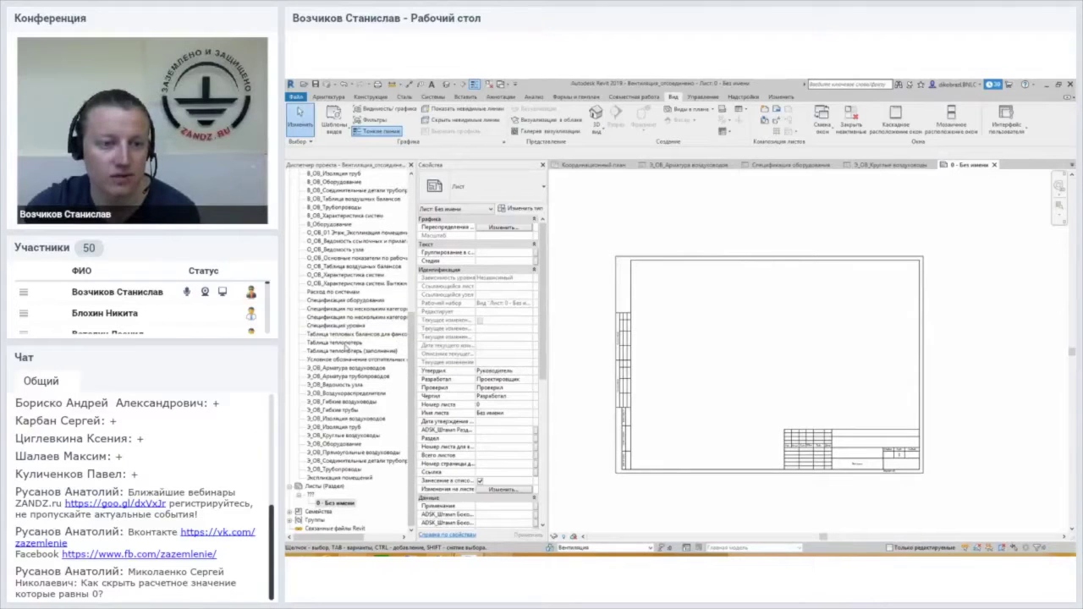
pyautogui.click(372, 300)
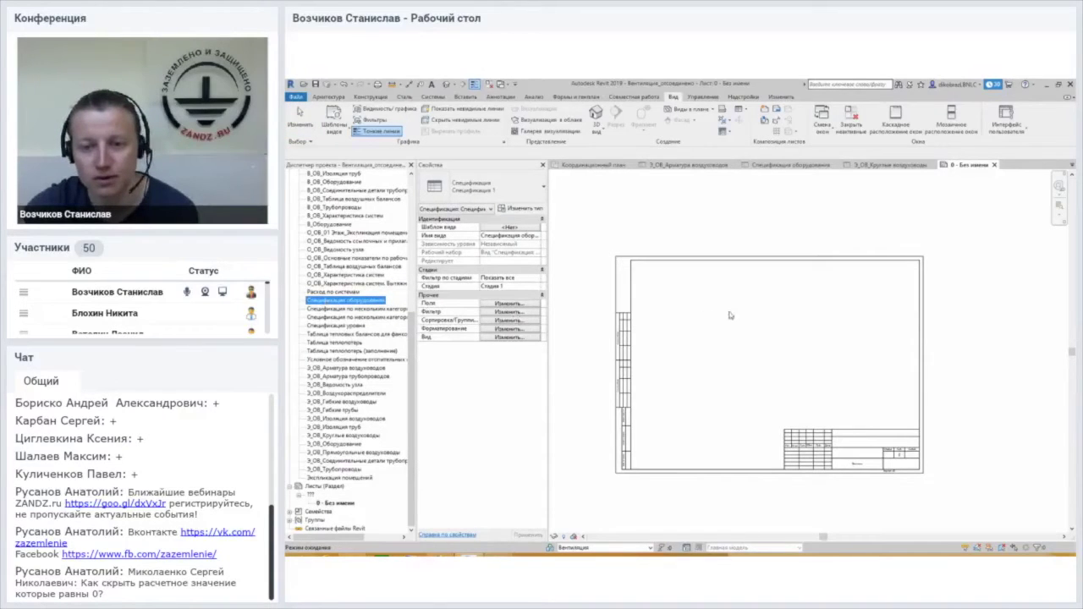
# Drag Спецификация оборудования onto sheet 0 and place it, its table overrunning the frame.
pyautogui.moveTo(738, 327); pyautogui.dragTo(733, 350)
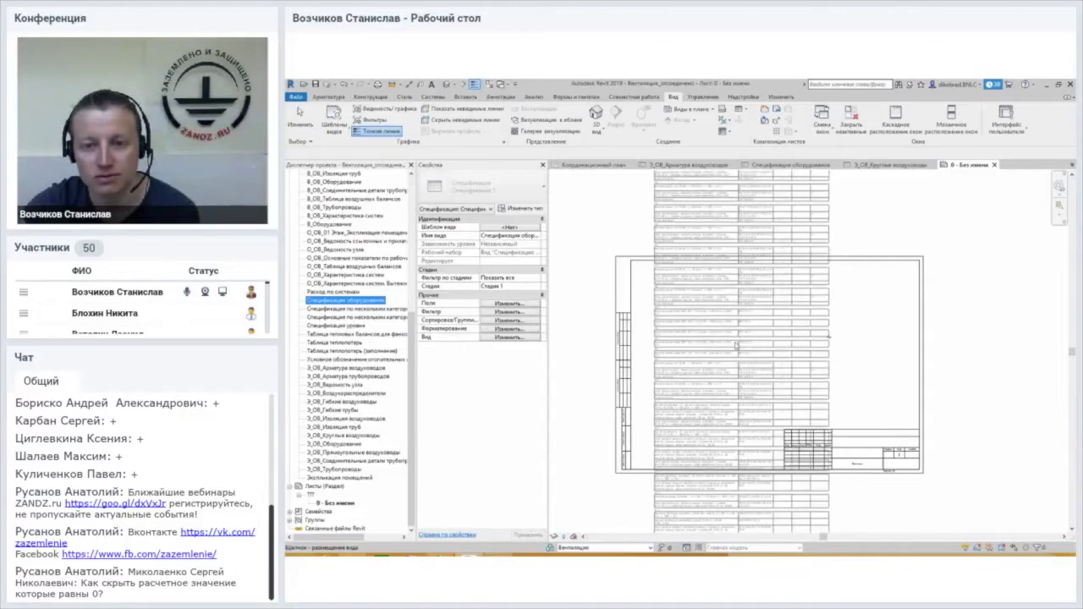
pyautogui.click(733, 351)
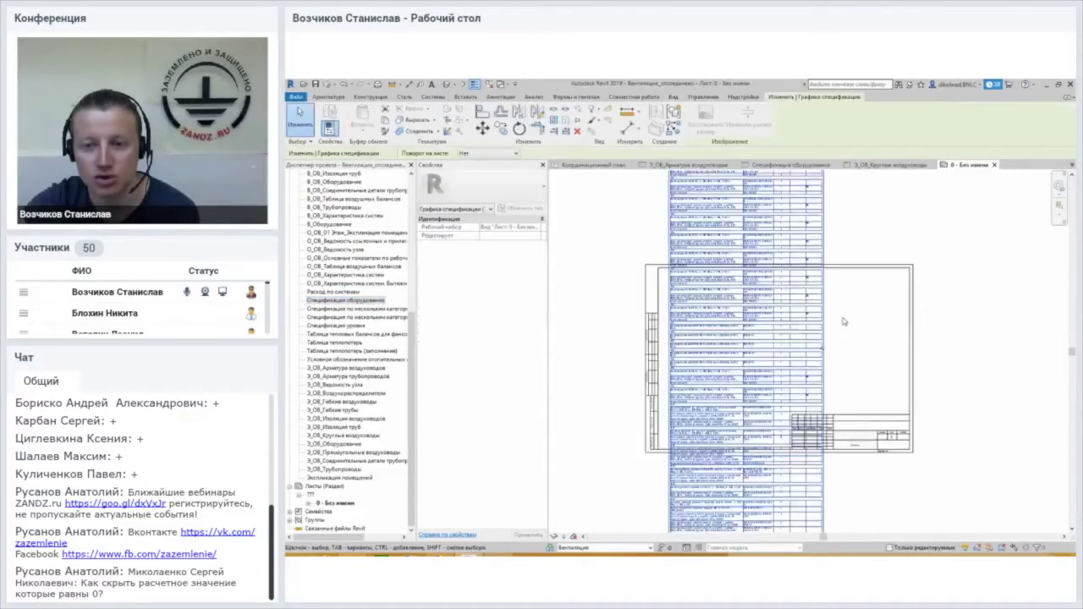
pyautogui.scroll(-5, 842, 317)
pyautogui.scroll(2, 948, 300)
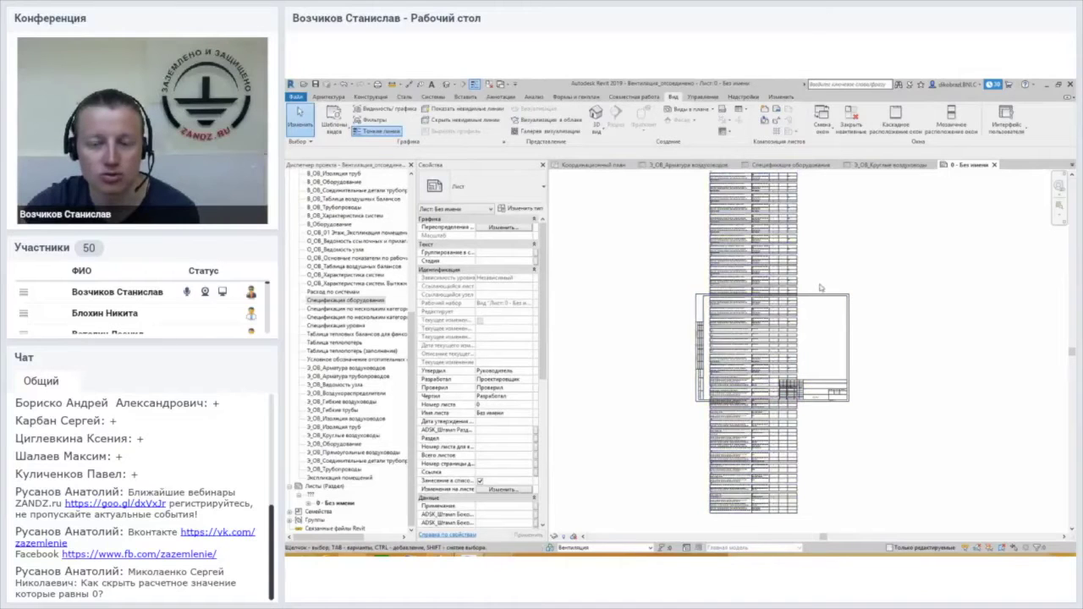
pyautogui.click(789, 273)
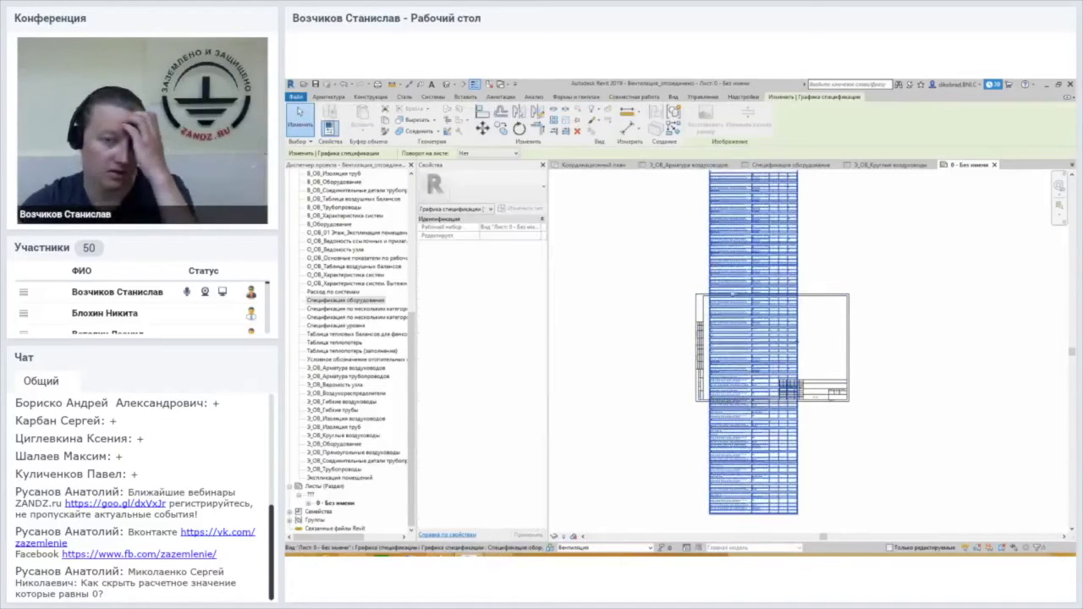
pyautogui.click(820, 299)
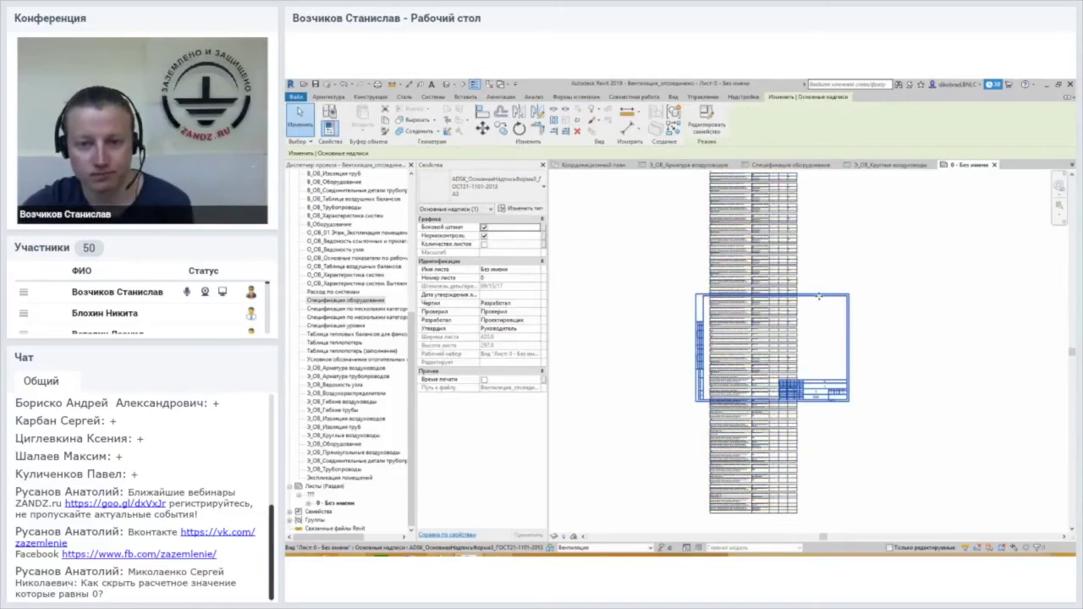
# Move the schedule from its top-left corner to the sheet frame's top-left corner.
pyautogui.click(830, 260)
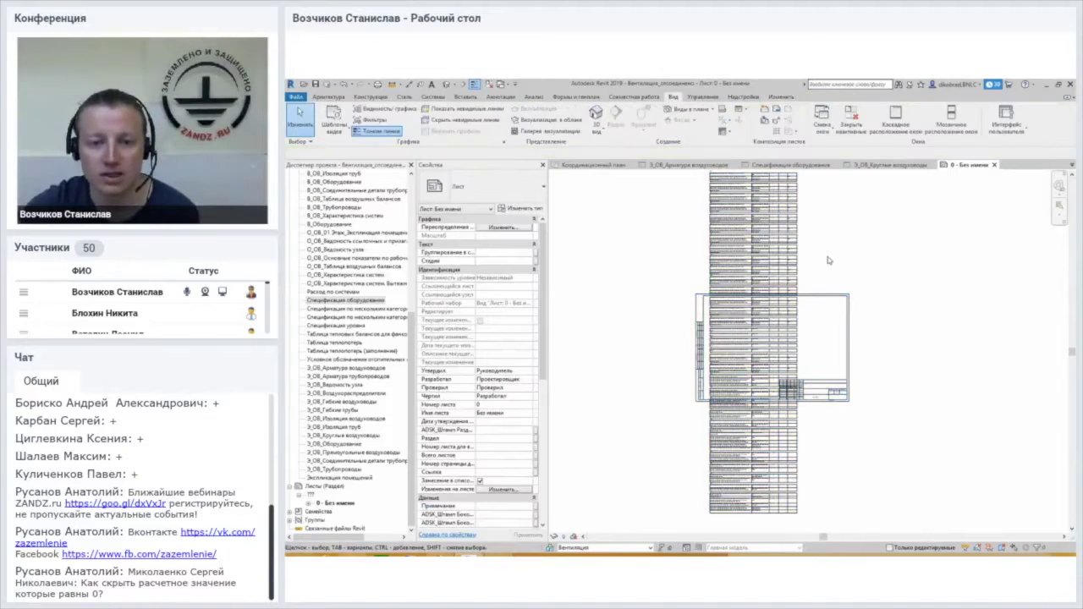
pyautogui.scroll(3, 728, 279)
pyautogui.scroll(3, 728, 279)
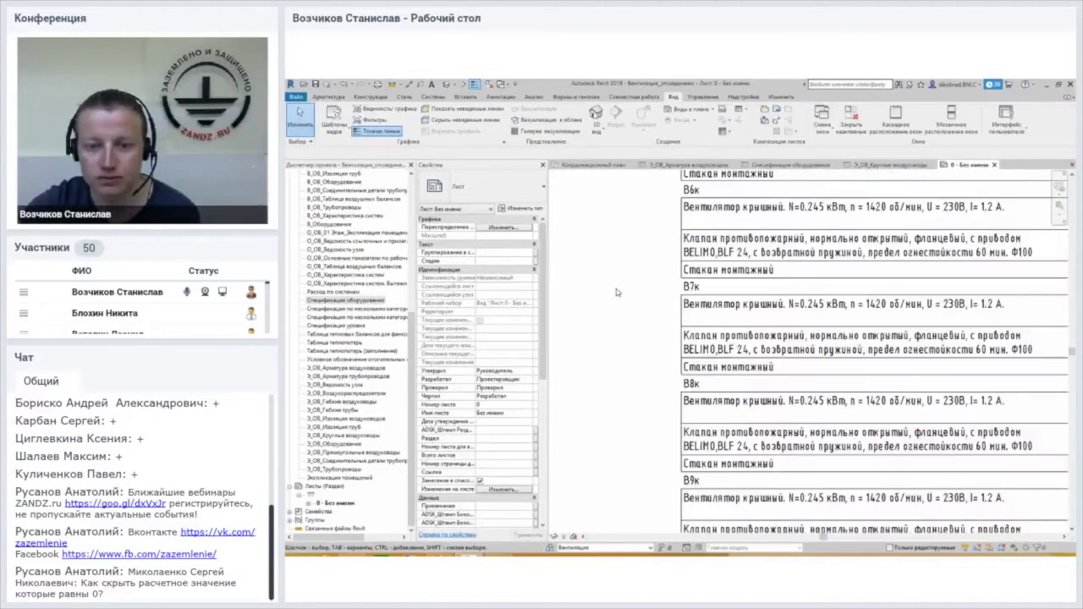
pyautogui.scroll(-5, 617, 292)
pyautogui.click(687, 334)
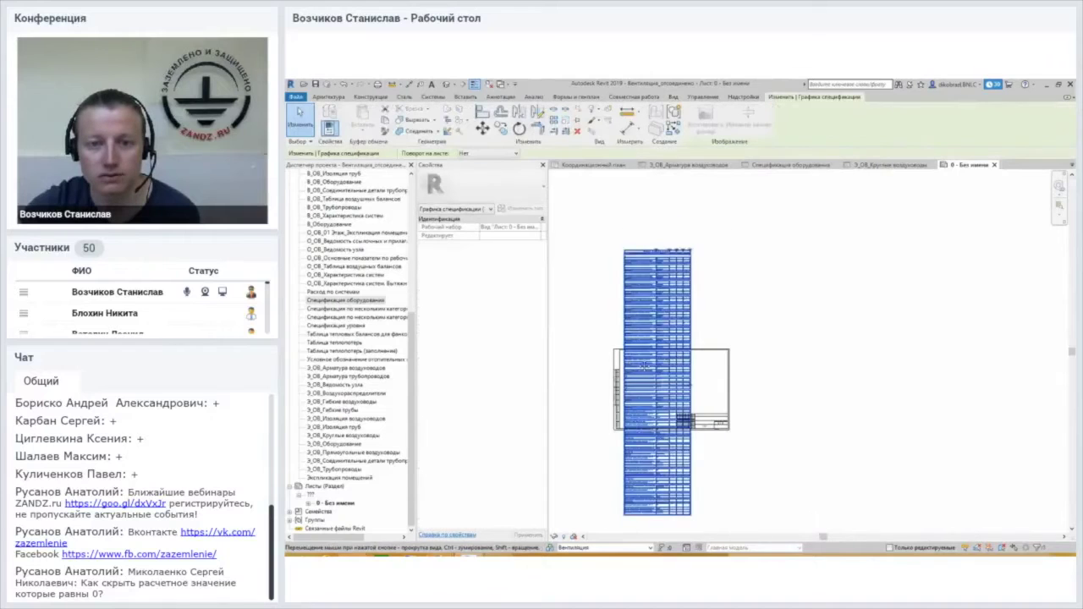
pyautogui.click(482, 128)
pyautogui.scroll(2, 630, 239)
pyautogui.scroll(2, 630, 238)
pyautogui.click(630, 238)
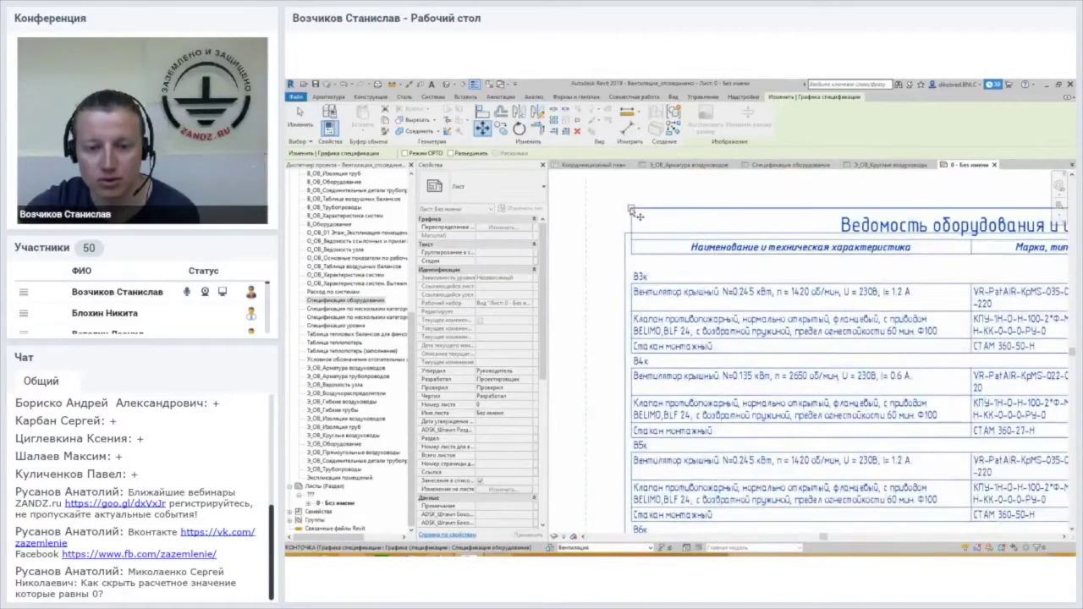
pyautogui.scroll(-2, 668, 305)
pyautogui.scroll(-2, 687, 355)
pyautogui.scroll(3, 689, 355)
pyautogui.scroll(2, 644, 334)
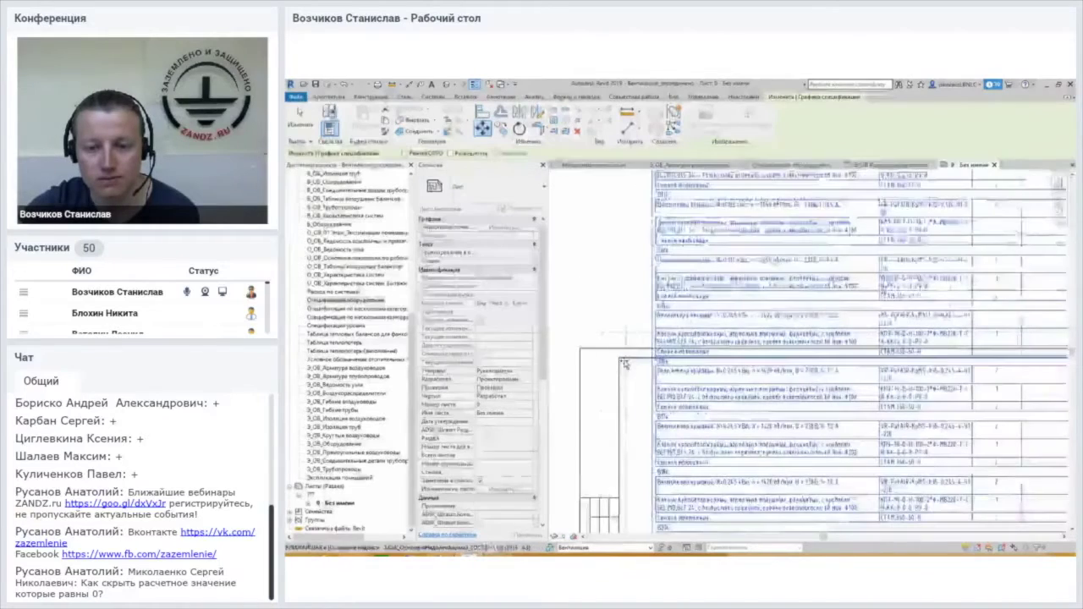
pyautogui.click(637, 327)
# Select the title block and bring up its list of sheet sizes.
pyautogui.scroll(-2, 643, 326)
pyautogui.scroll(-2, 677, 330)
pyautogui.scroll(-2, 737, 346)
pyautogui.scroll(-1, 759, 327)
pyautogui.scroll(1, 758, 325)
pyautogui.click(769, 329)
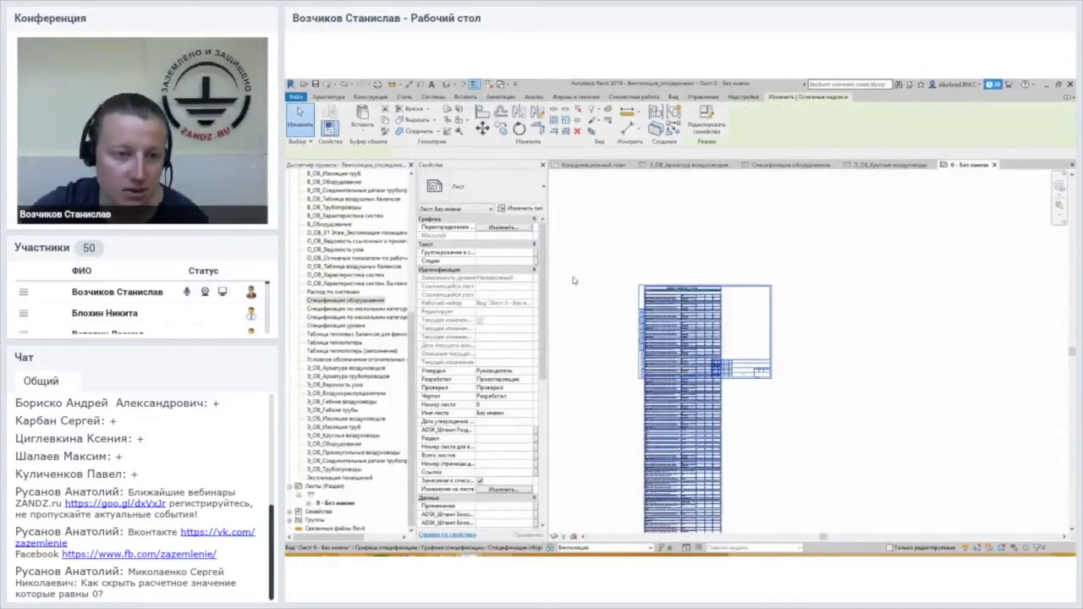
pyautogui.click(503, 193)
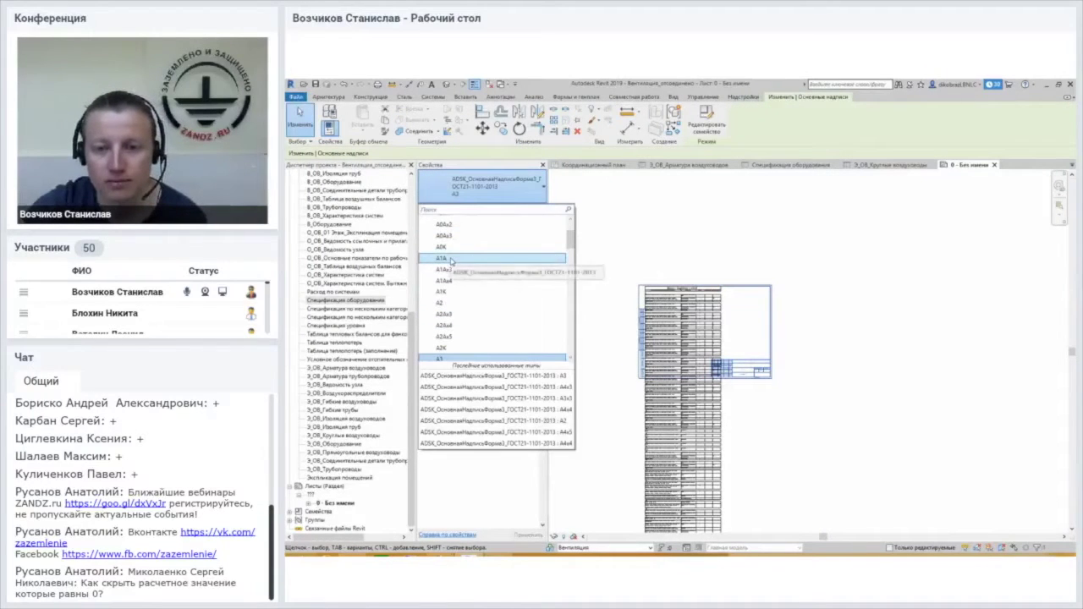
# Switch the title block to A1A and realign the schedule to the enlarged frame's top-left corner.
pyautogui.click(695, 296)
pyautogui.click(709, 295)
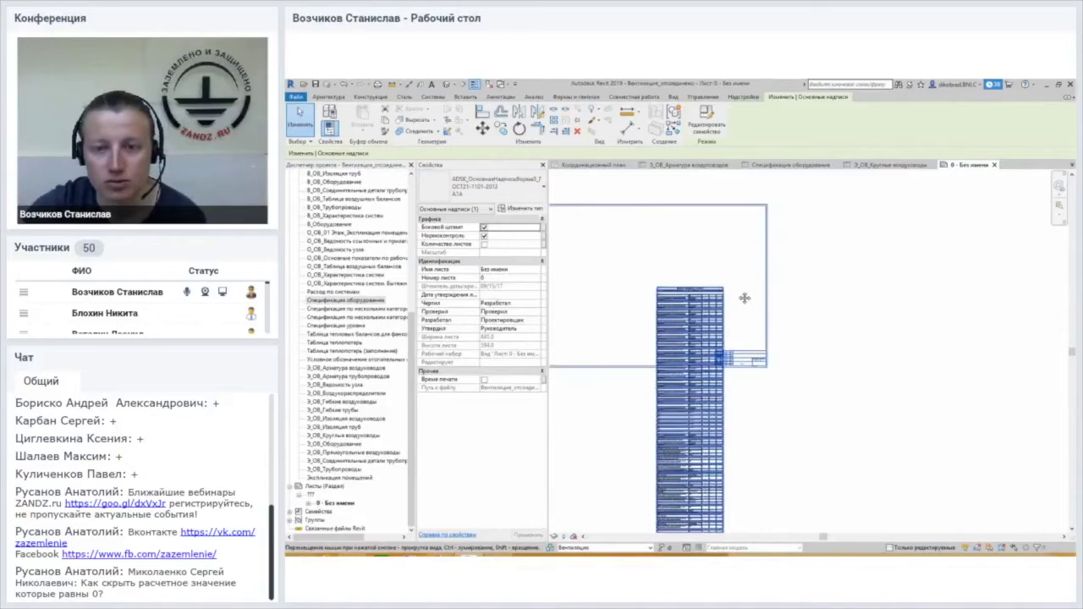
pyautogui.click(481, 127)
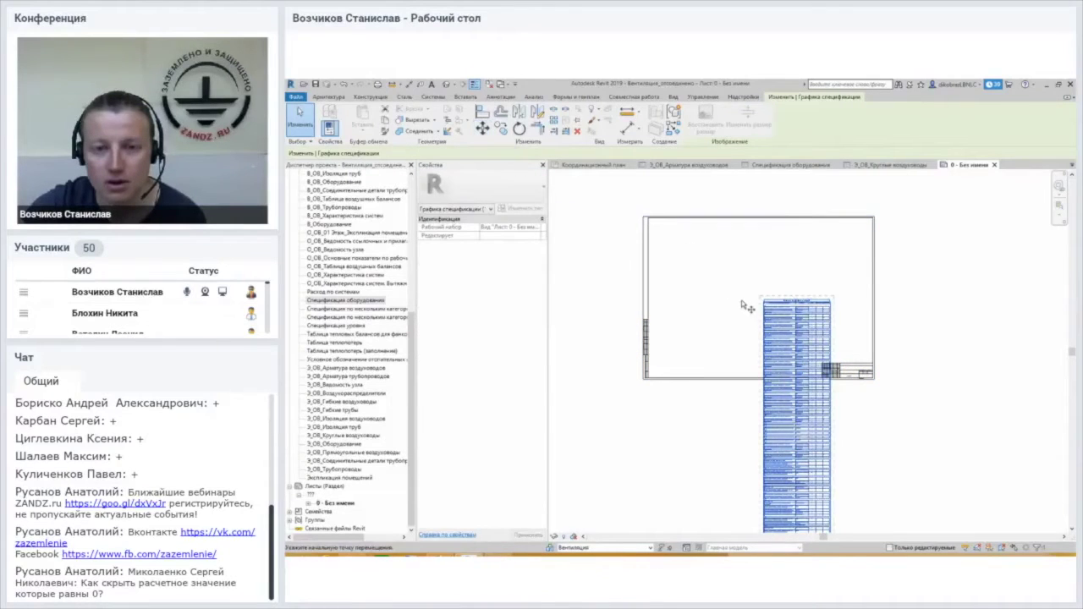
pyautogui.click(763, 300)
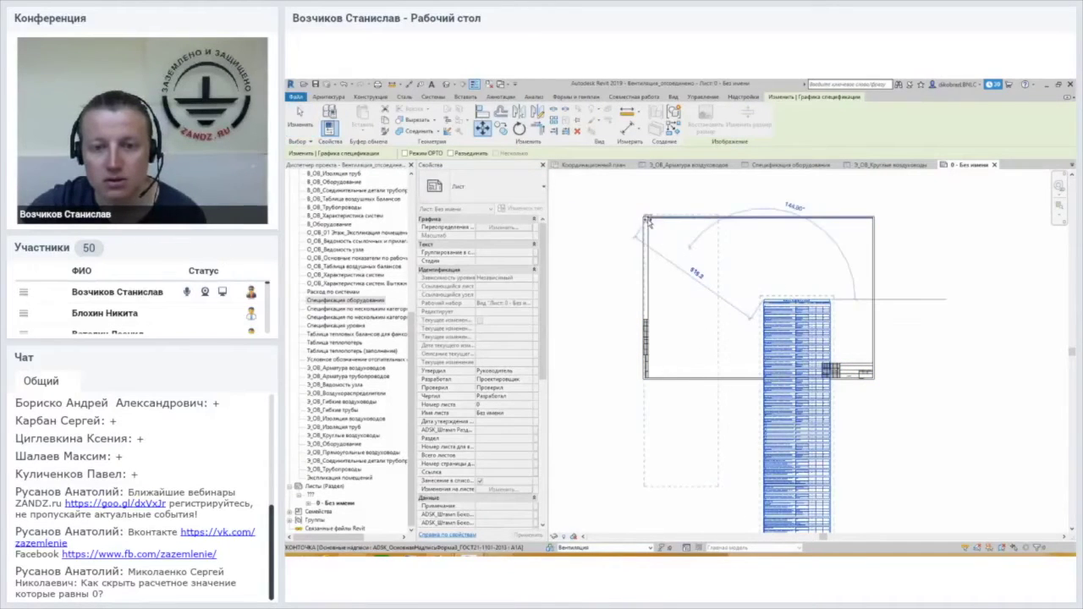
pyautogui.click(648, 219)
pyautogui.click(606, 259)
pyautogui.click(645, 254)
pyautogui.click(677, 330)
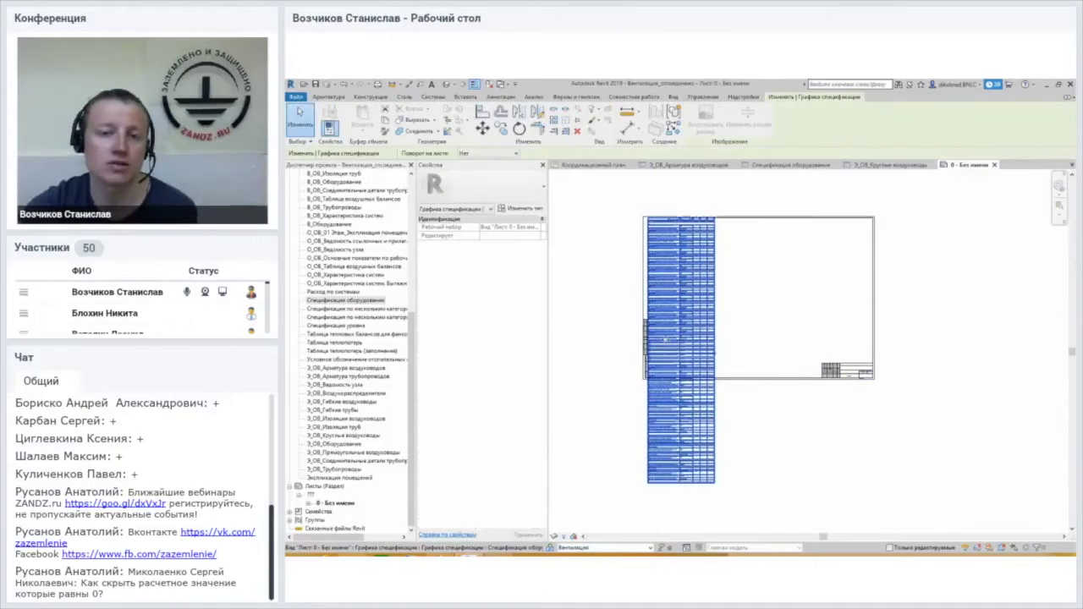
pyautogui.click(746, 431)
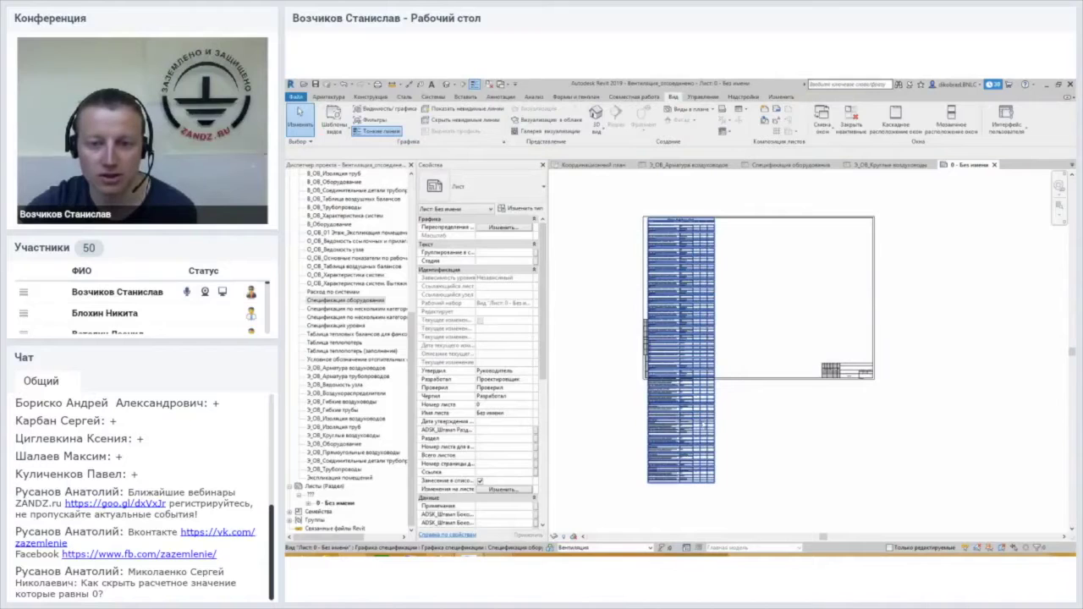
pyautogui.scroll(3, 711, 350)
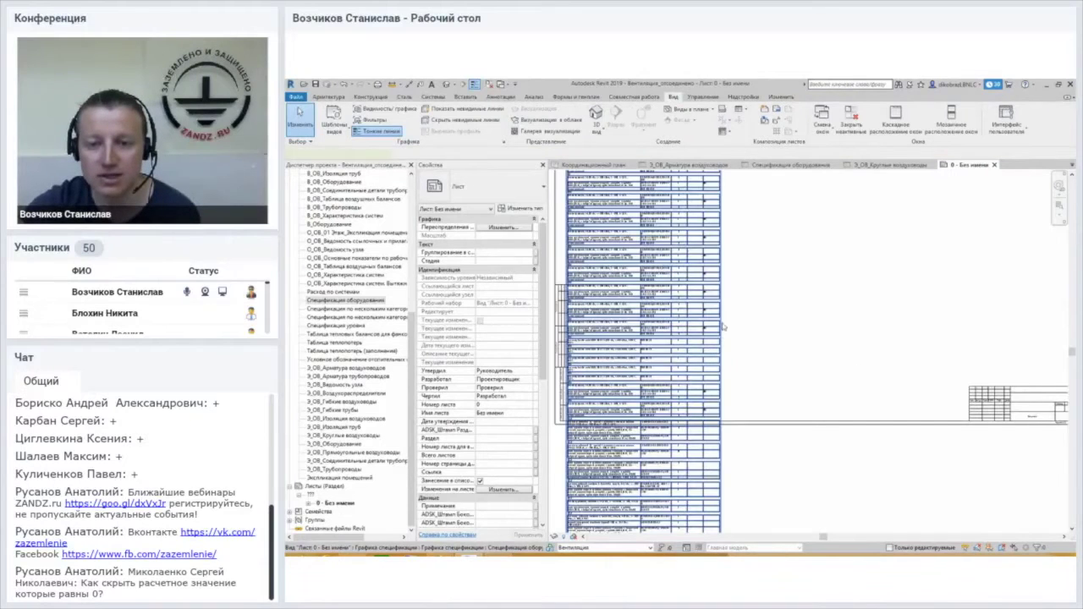
# Select the schedule and use its split grip to break it into two columns.
pyautogui.click(721, 327)
pyautogui.scroll(-3, 760, 329)
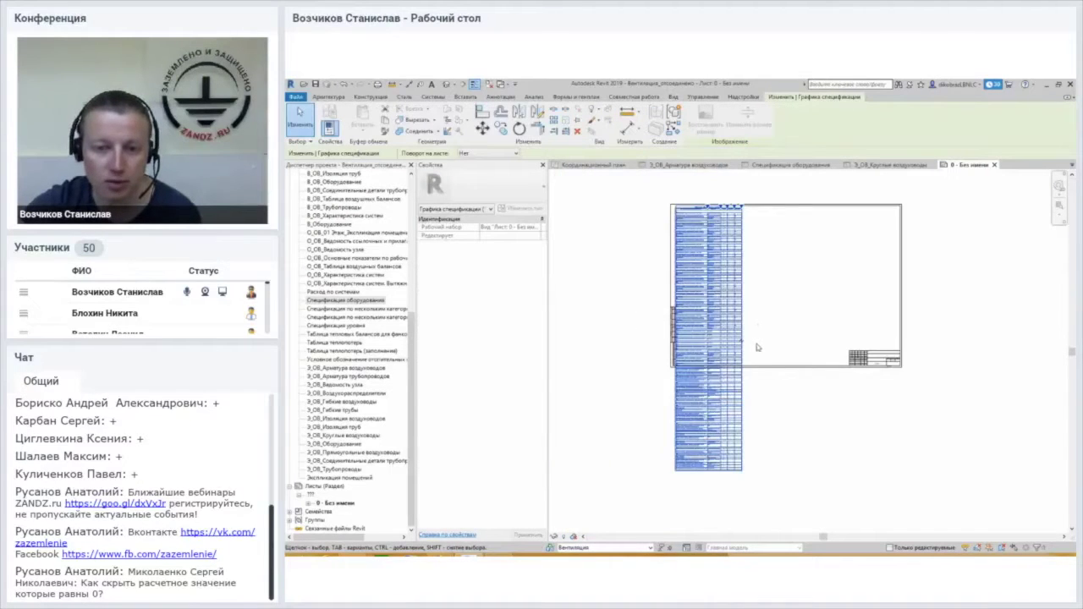
pyautogui.scroll(2, 757, 346)
pyautogui.moveTo(735, 346); pyautogui.dragTo(757, 323, button='middle')
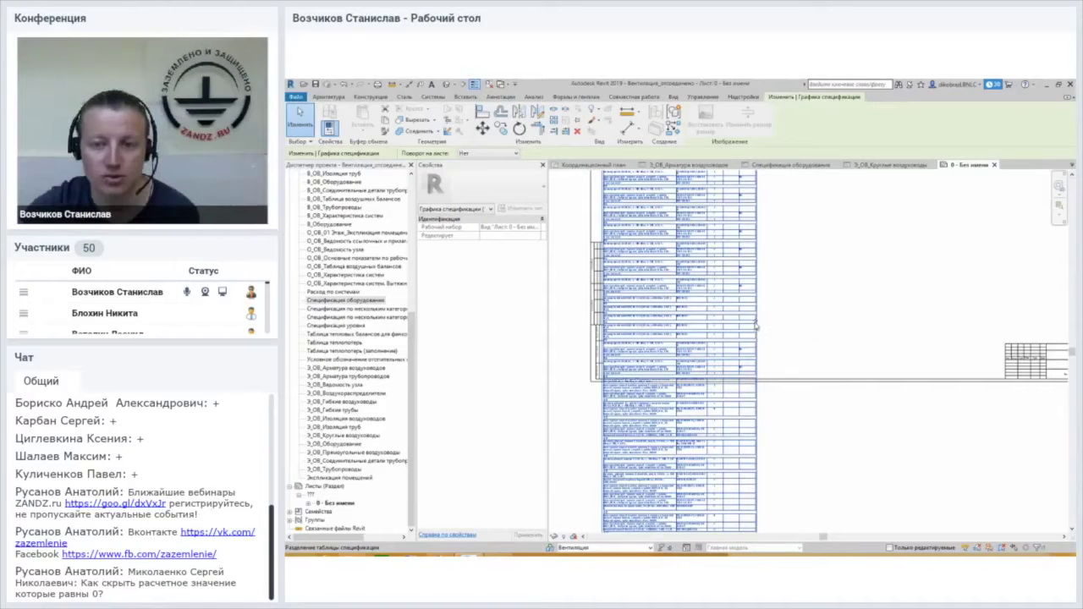
pyautogui.click(756, 325)
pyautogui.scroll(-2, 772, 365)
pyautogui.scroll(-2, 753, 326)
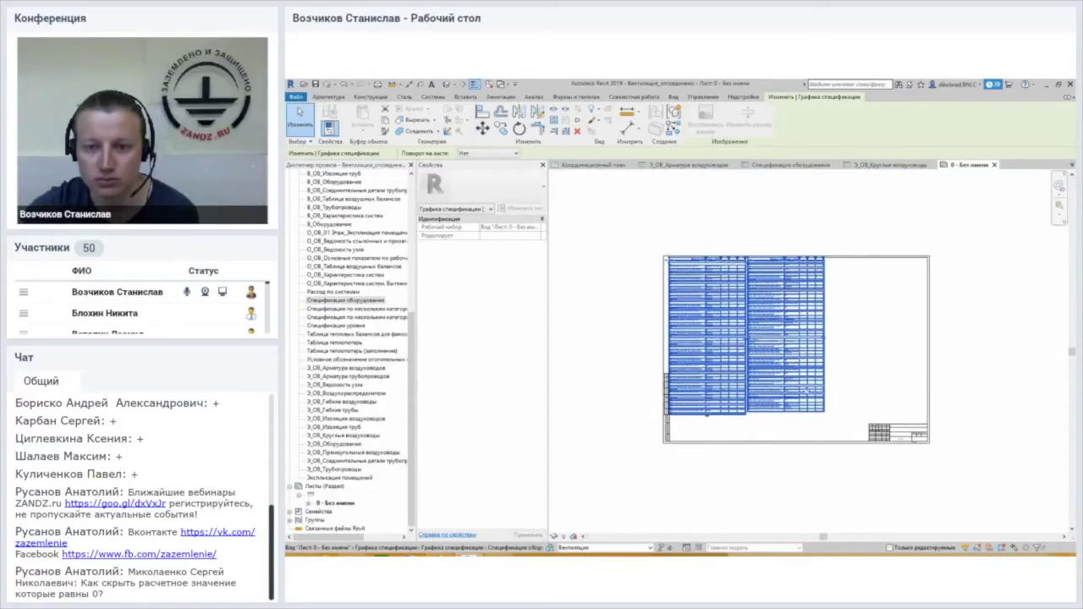
pyautogui.scroll(2, 770, 334)
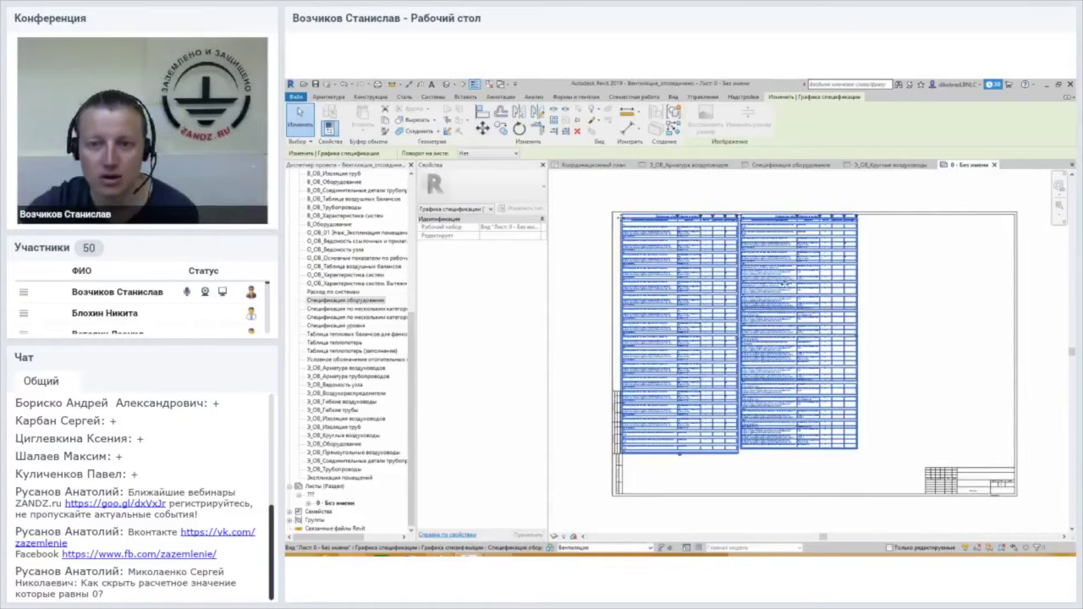
# Deselect, zoom to check both columns inside the frame, then reselect the split schedule.
pyautogui.click(931, 330)
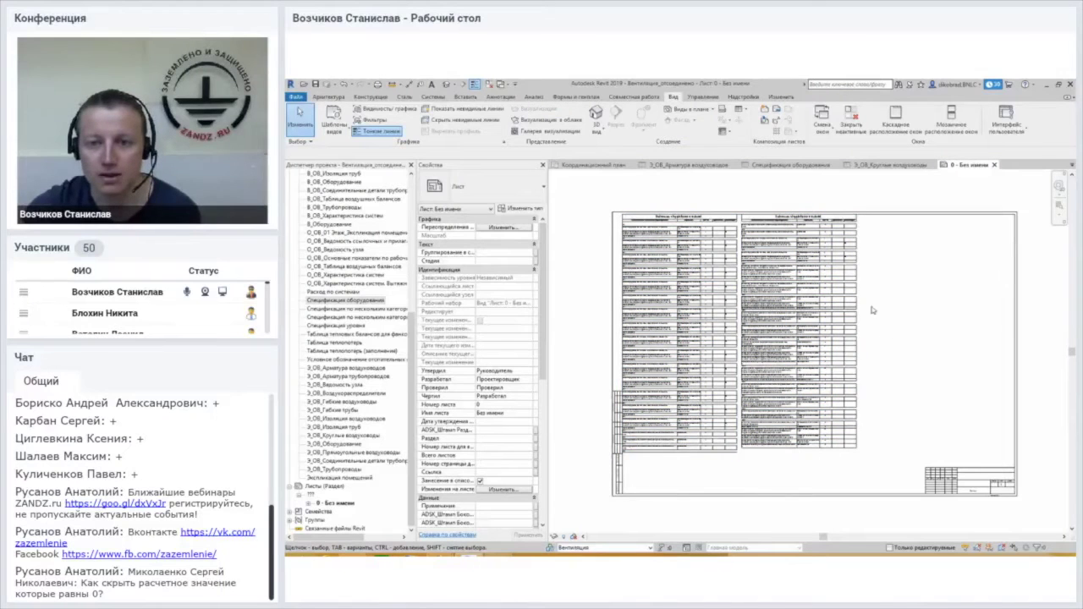
pyautogui.scroll(2, 643, 246)
pyautogui.scroll(1, 643, 246)
pyautogui.scroll(-2, 824, 250)
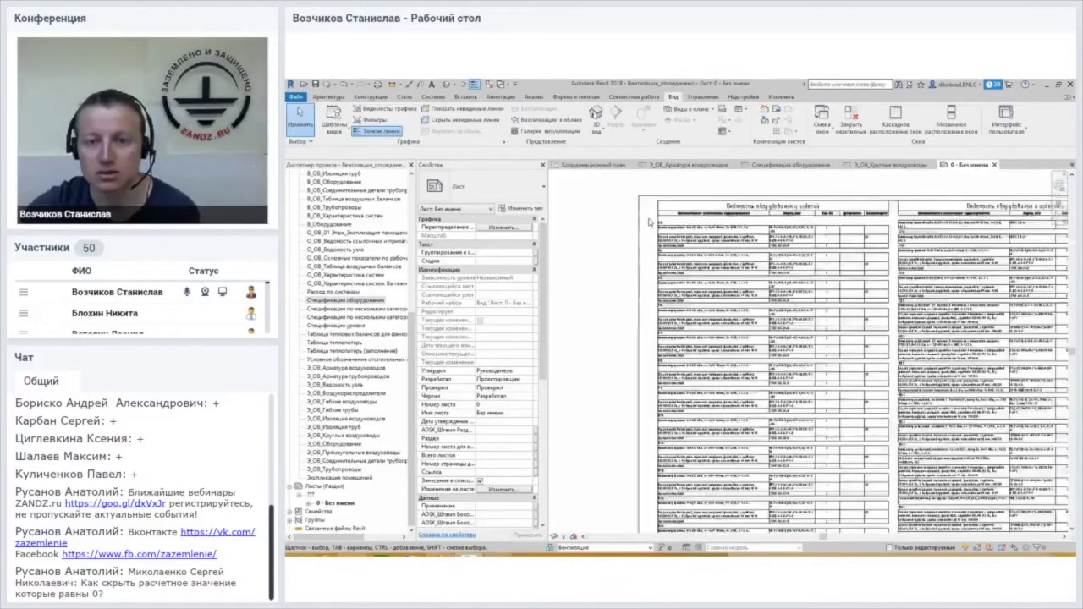
pyautogui.scroll(-1, 824, 250)
pyautogui.click(822, 250)
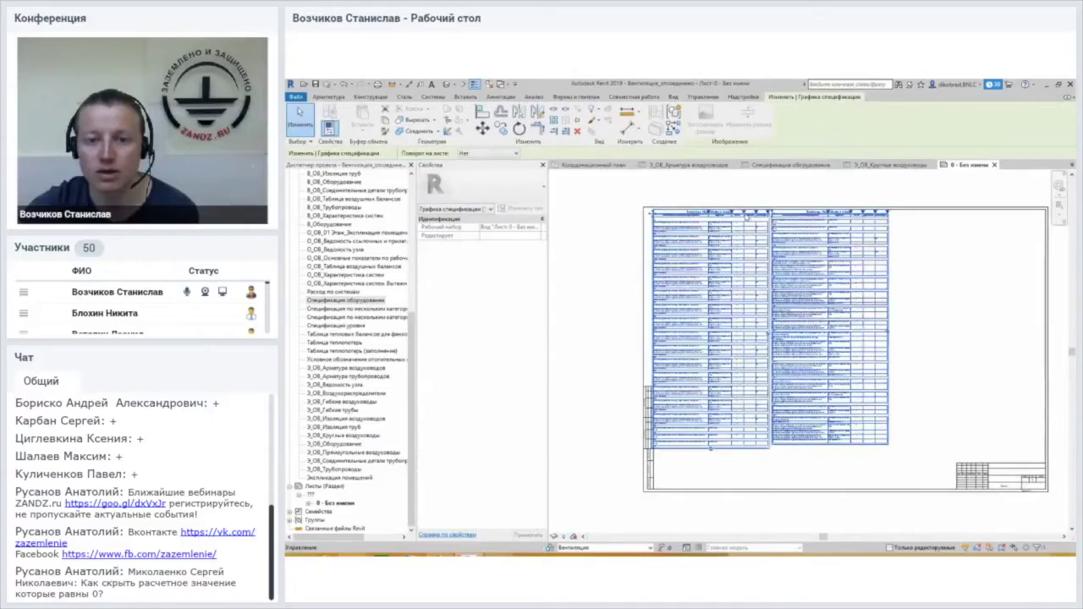
pyautogui.scroll(2, 742, 207)
pyautogui.scroll(1, 686, 203)
pyautogui.scroll(1, 686, 237)
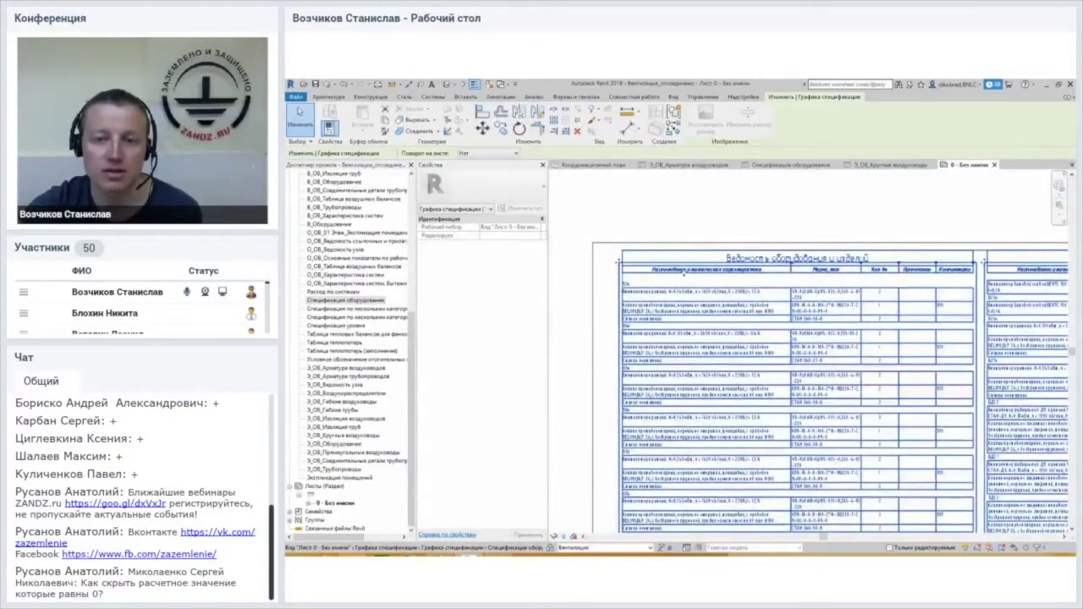
pyautogui.press('Escape')
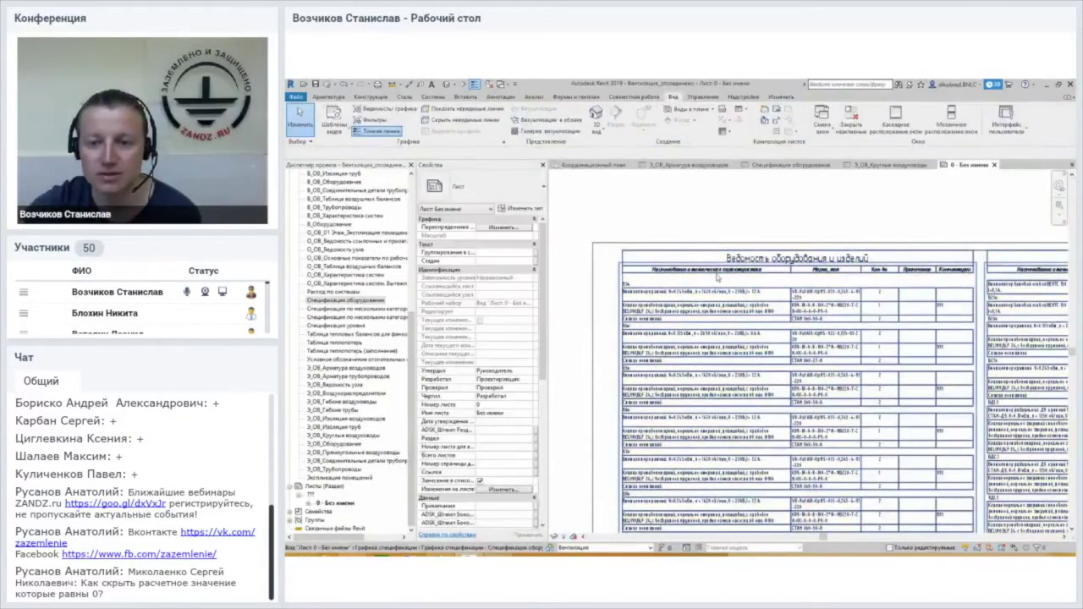
pyautogui.click(716, 277)
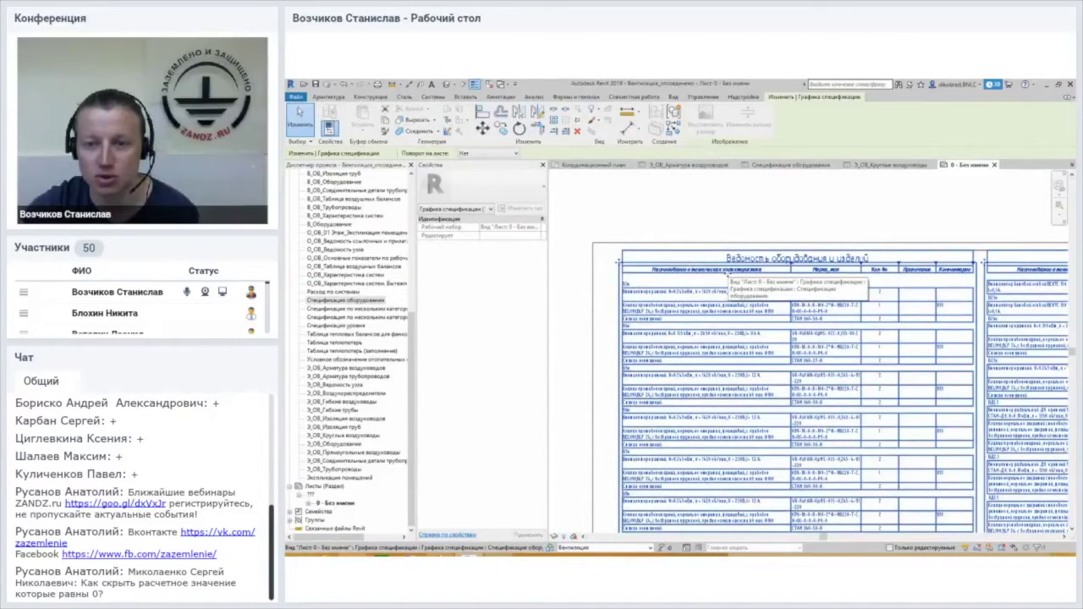
pyautogui.scroll(3, 791, 264)
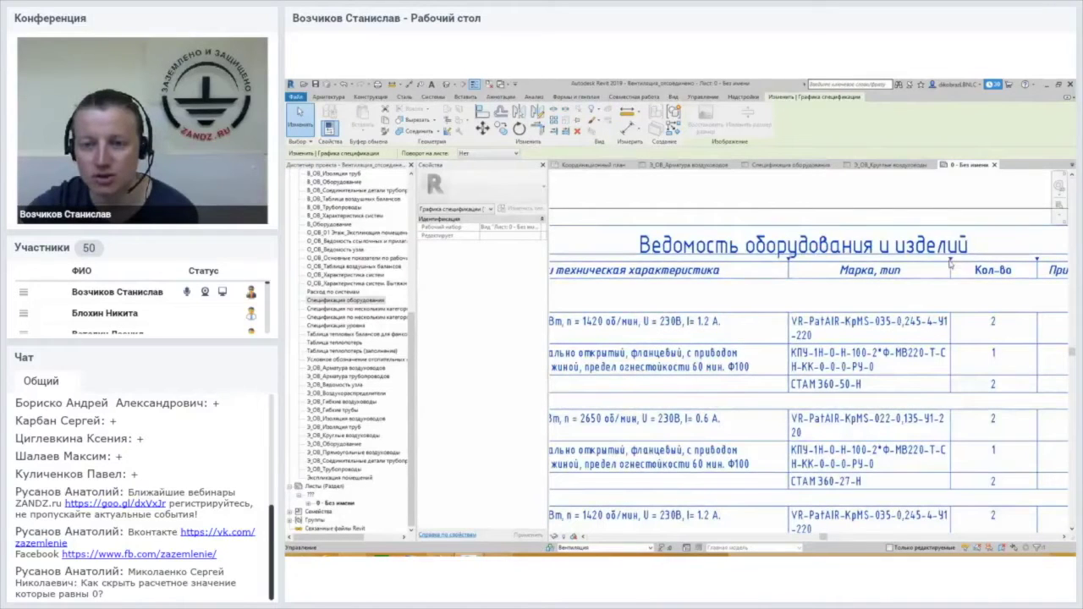
# Drag the width grips to widen the description and Комментарии columns.
pyautogui.moveTo(785, 267)
pyautogui.mouseDown()
pyautogui.moveTo(763, 267)
pyautogui.moveTo(830, 267)
pyautogui.mouseUp()
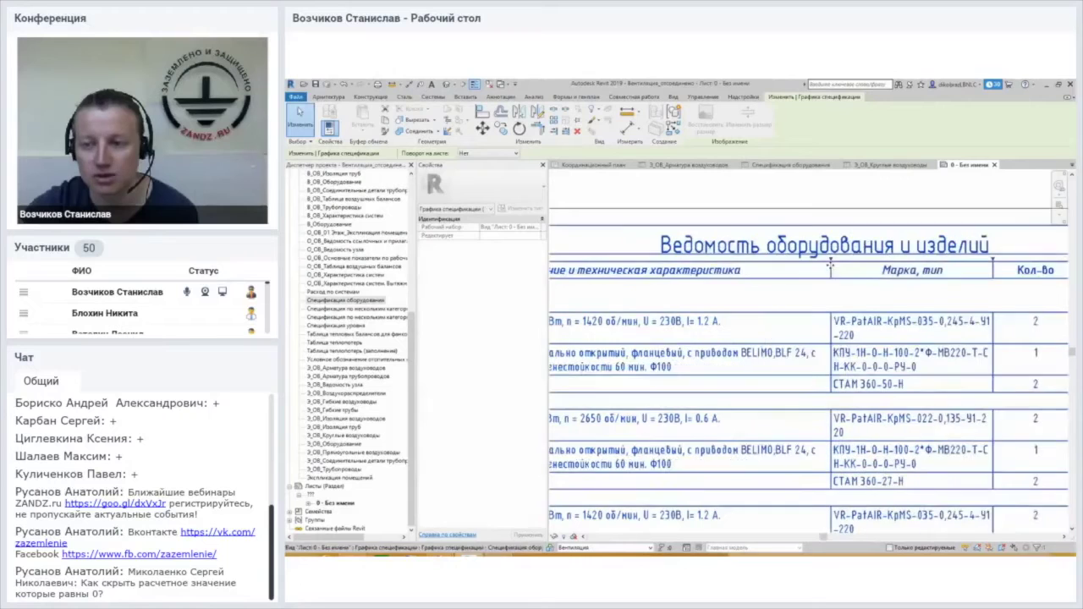
pyautogui.moveTo(856, 263); pyautogui.dragTo(691, 268, button='middle')
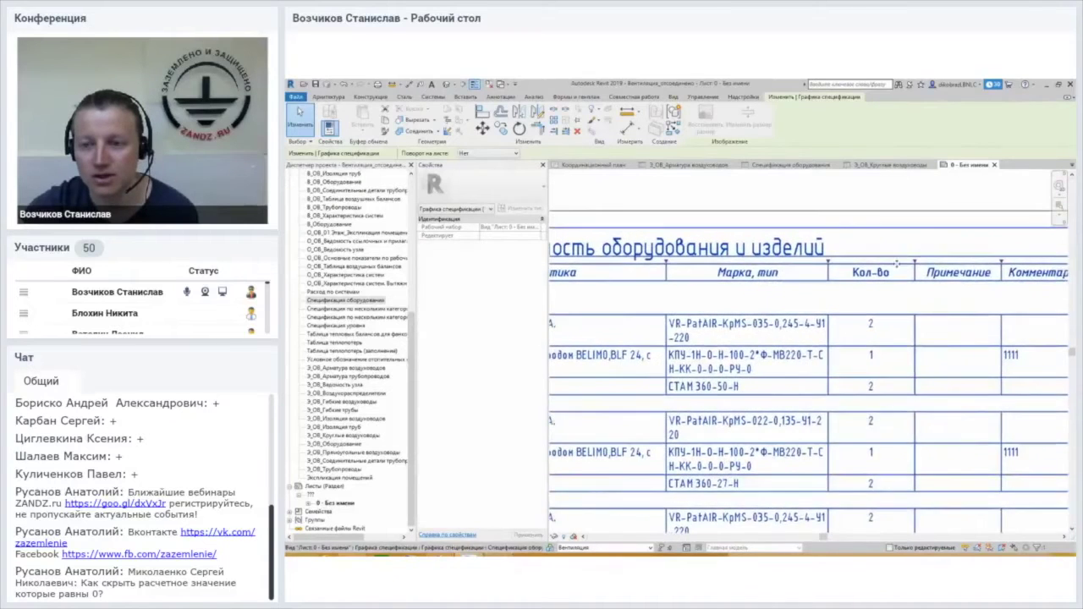
pyautogui.hscroll(5, 918, 264)
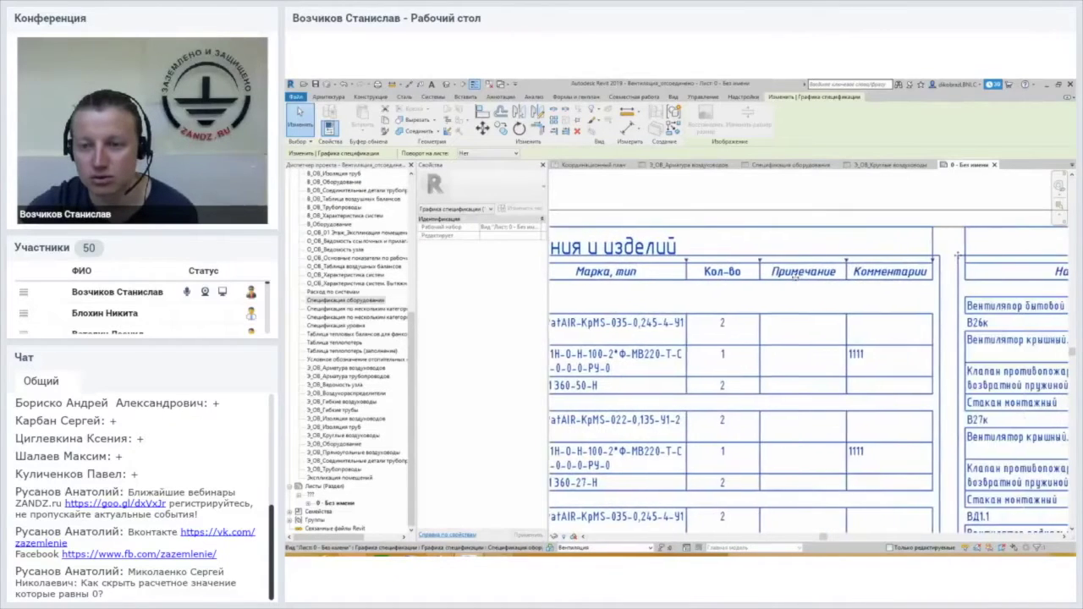
pyautogui.scroll(-1, 919, 261)
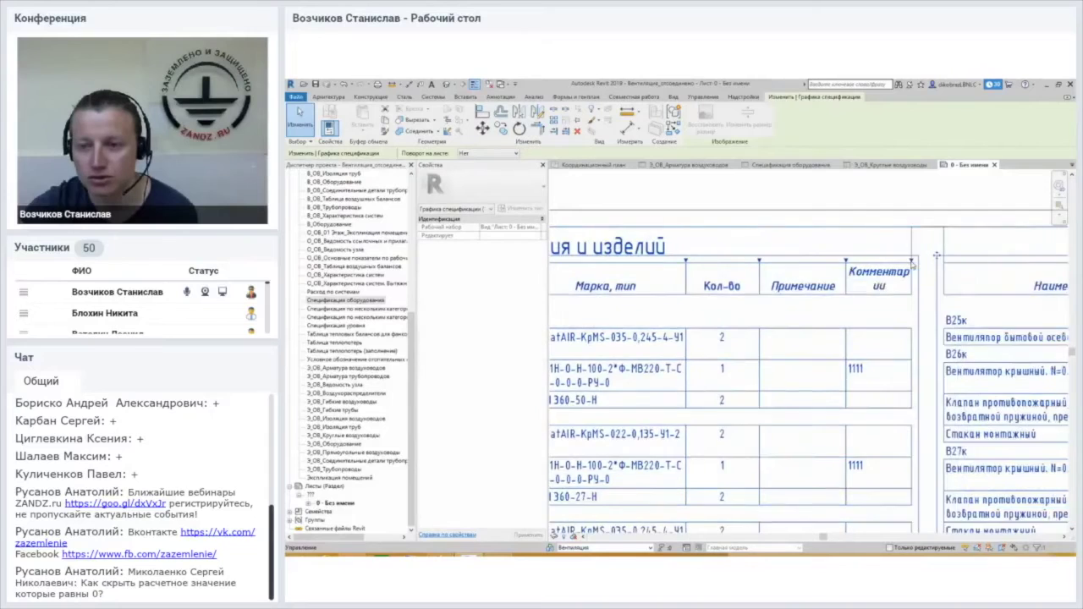
pyautogui.scroll(-3, 913, 265)
pyautogui.scroll(3, 912, 263)
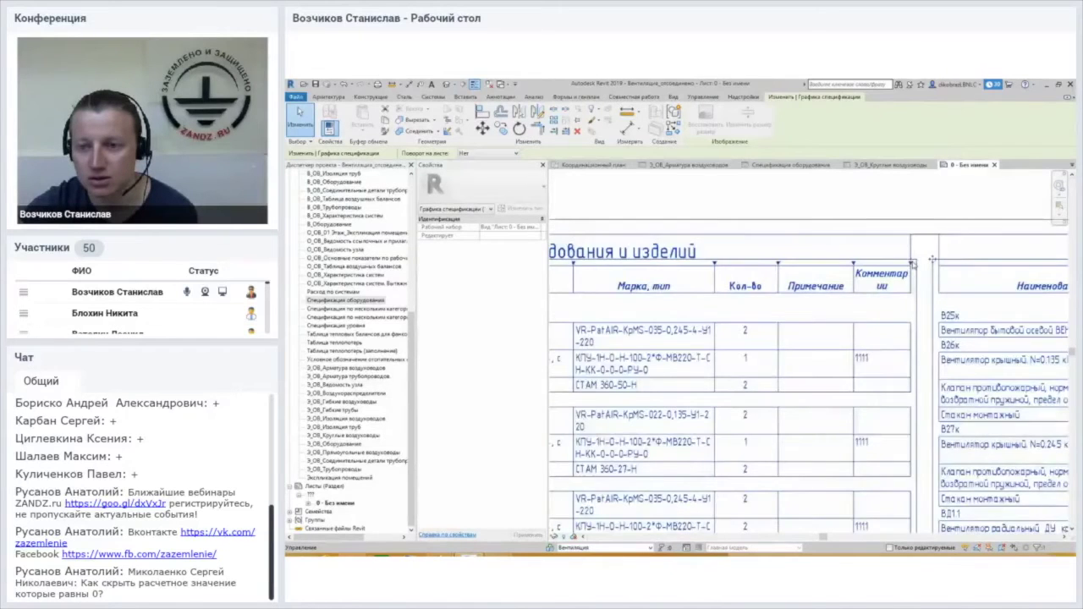
pyautogui.moveTo(911, 264); pyautogui.dragTo(930, 264)
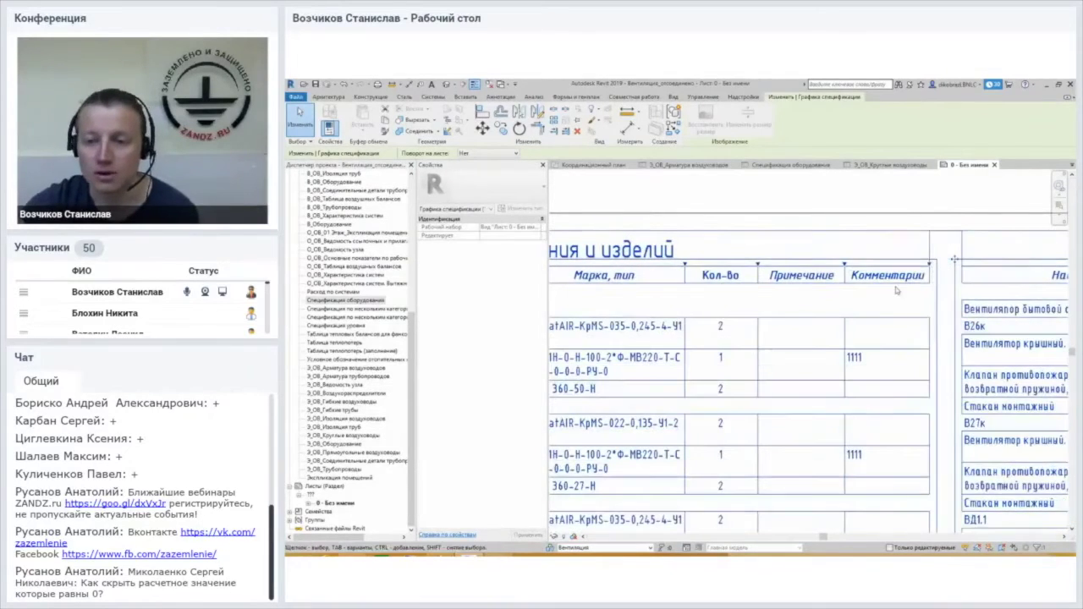
pyautogui.scroll(-1, 897, 290)
pyautogui.scroll(-3, 896, 290)
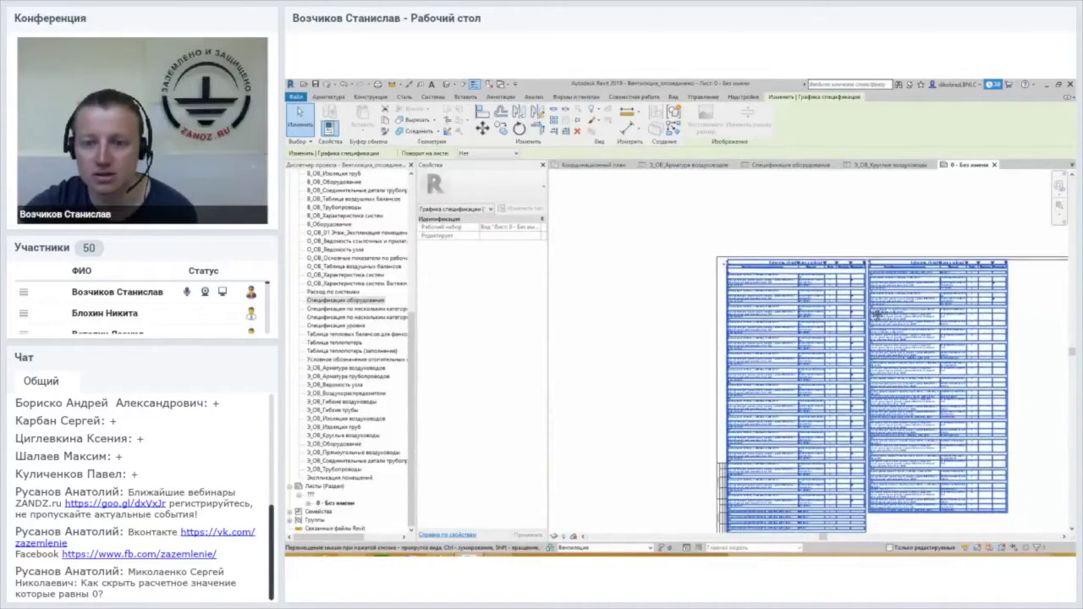
pyautogui.scroll(3, 789, 263)
pyautogui.scroll(3, 800, 280)
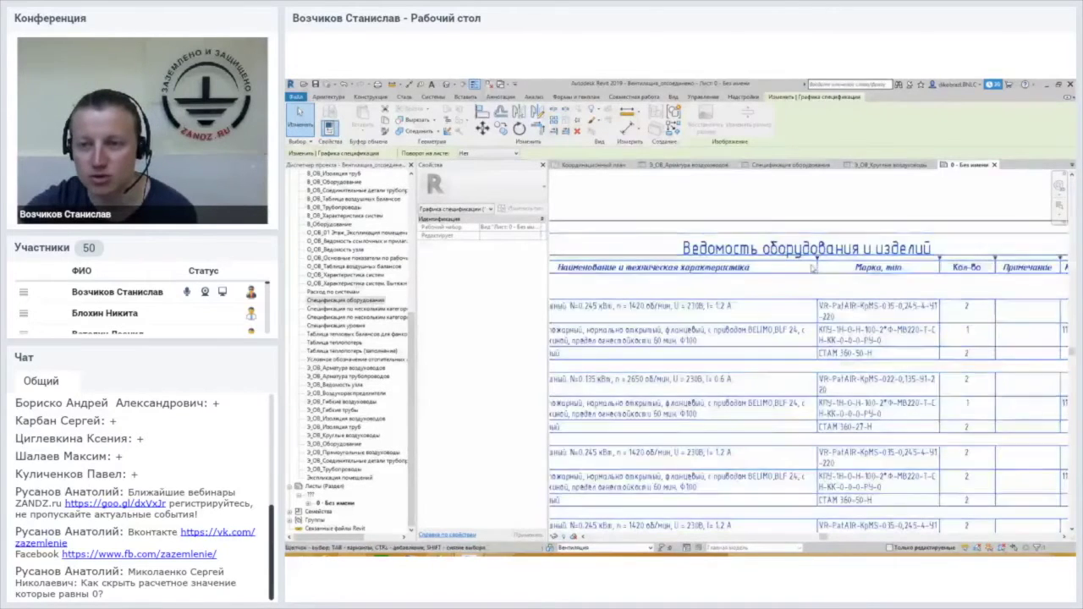
# Adjust the first column's width, view the whole sheet, and deselect the schedule.
pyautogui.moveTo(817, 266); pyautogui.dragTo(932, 286, button='middle')
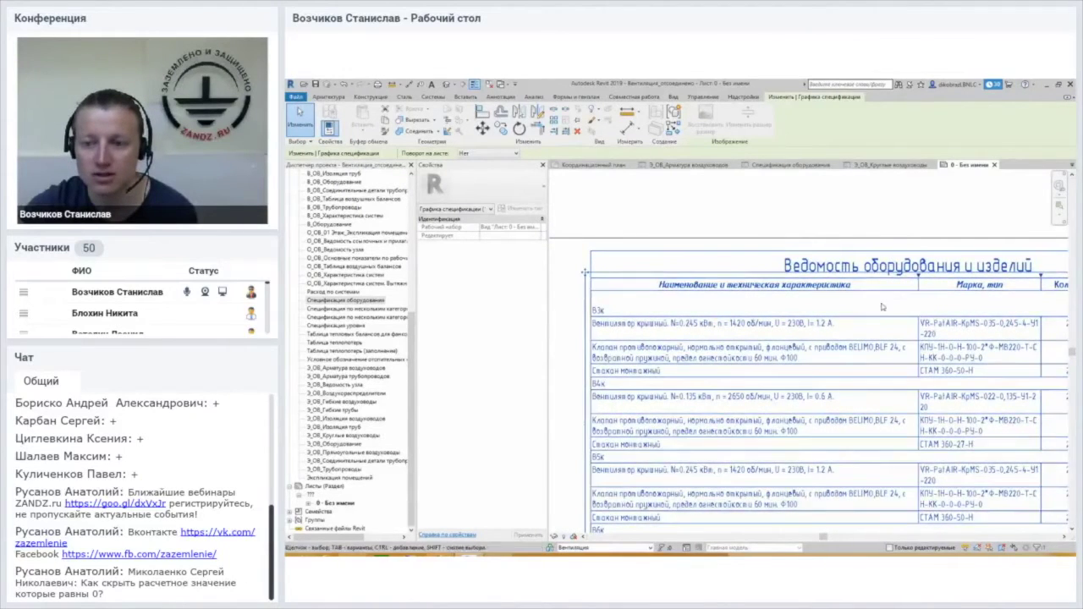
pyautogui.moveTo(883, 307); pyautogui.dragTo(909, 311, button='middle')
pyautogui.moveTo(946, 287); pyautogui.dragTo(938, 281)
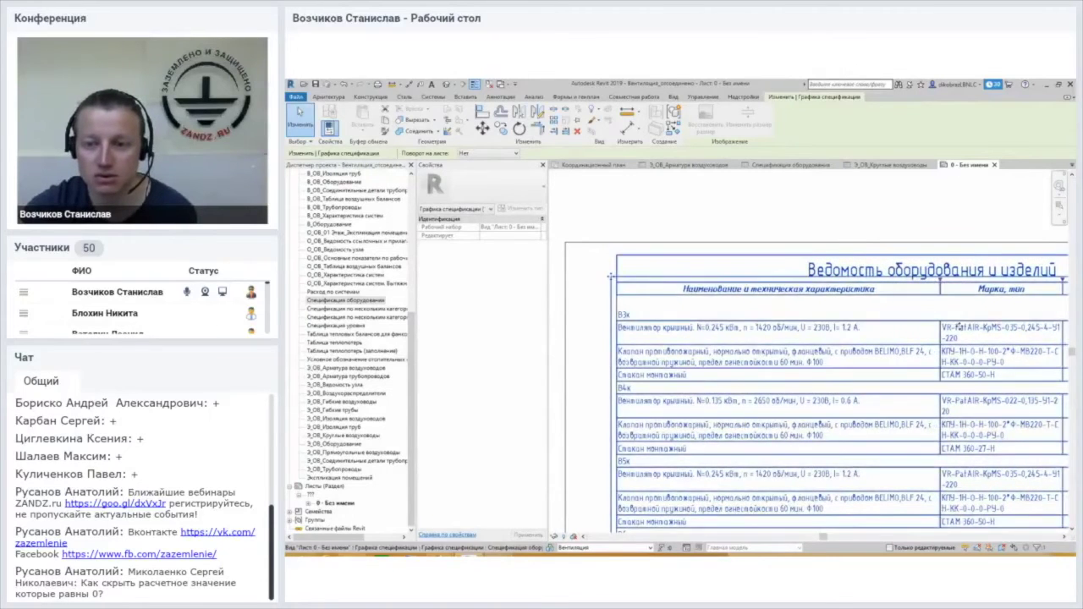
pyautogui.scroll(-2, 809, 269)
pyautogui.scroll(-2, 809, 269)
pyautogui.scroll(-2, 809, 270)
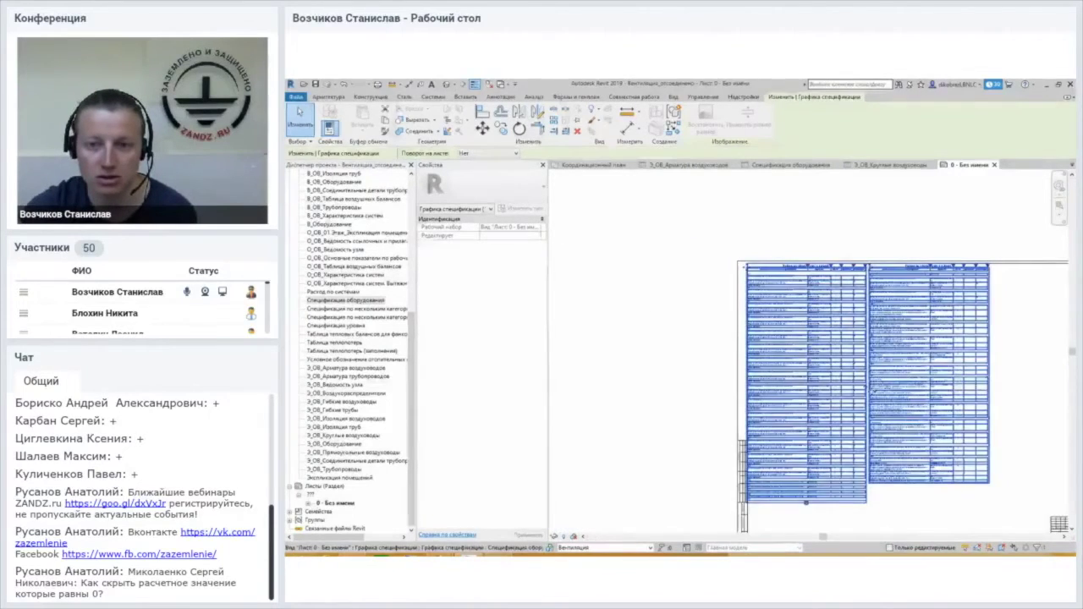
pyautogui.moveTo(843, 397); pyautogui.dragTo(760, 361, button='middle')
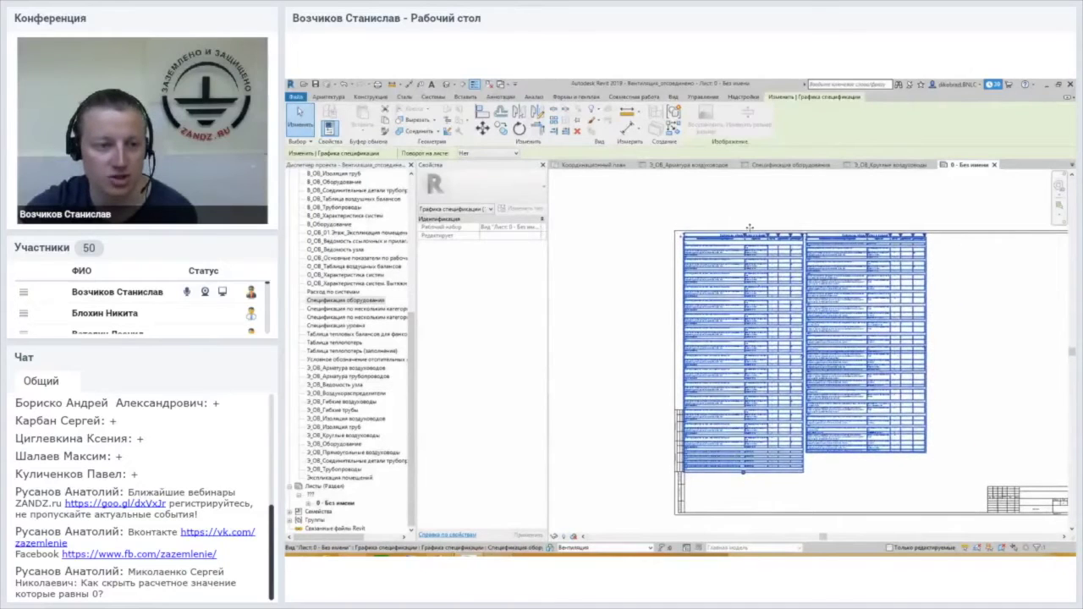
pyautogui.press('Escape')
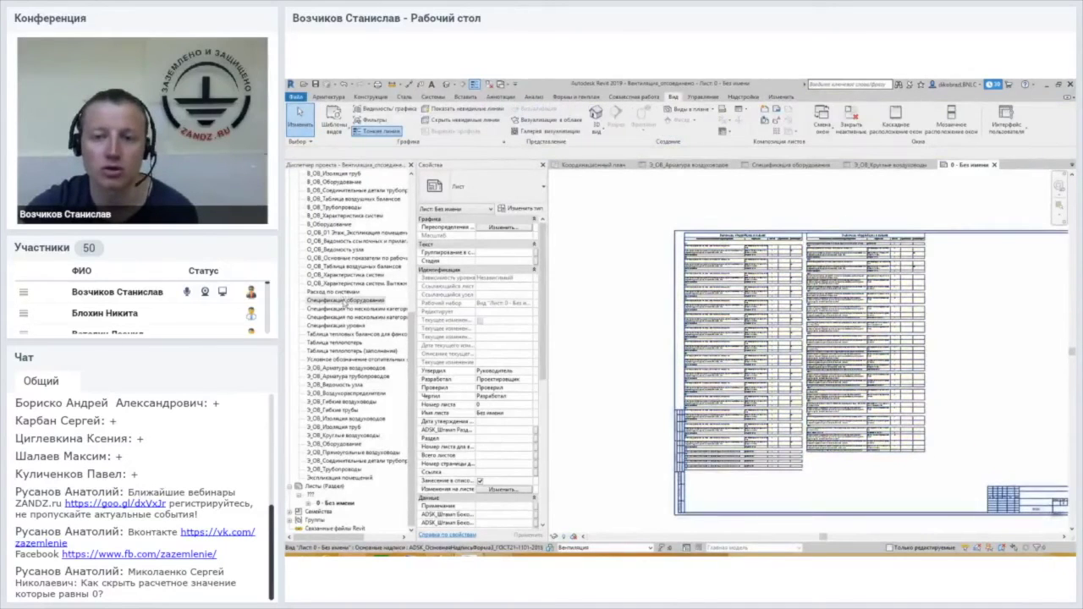
# Return to sheet 0 and double-click the placed schedule to edit Спецификация оборудования.
pyautogui.doubleClick(343, 301)
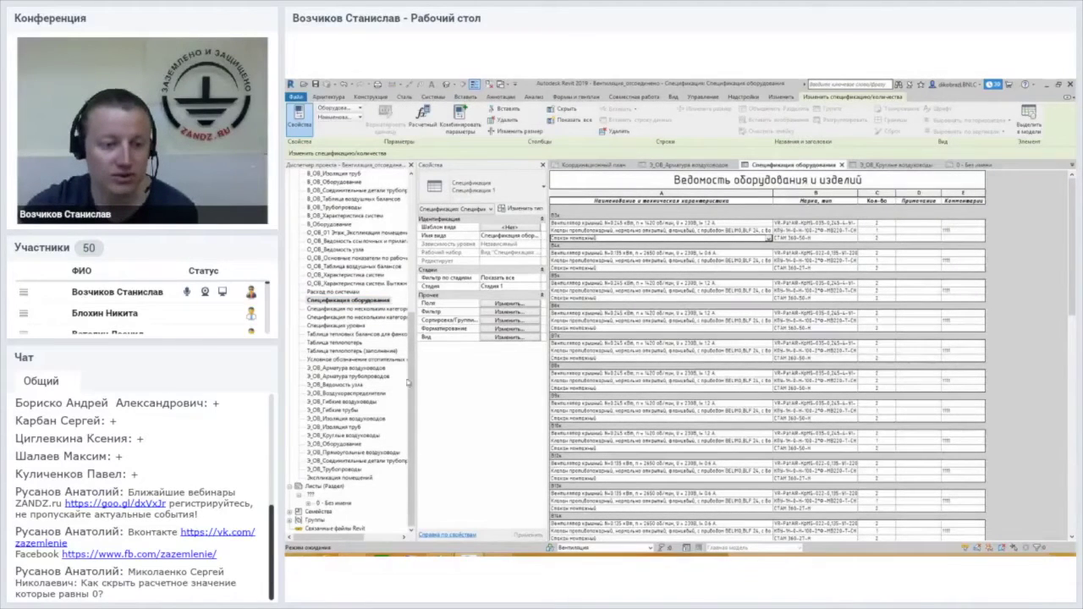
pyautogui.click(345, 503)
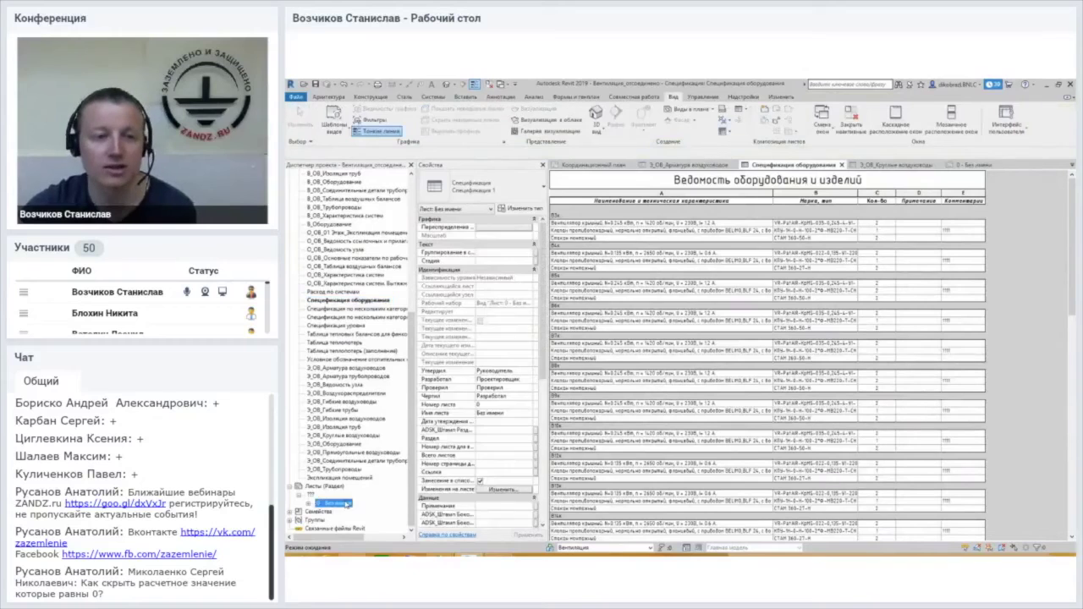
pyautogui.doubleClick(346, 502)
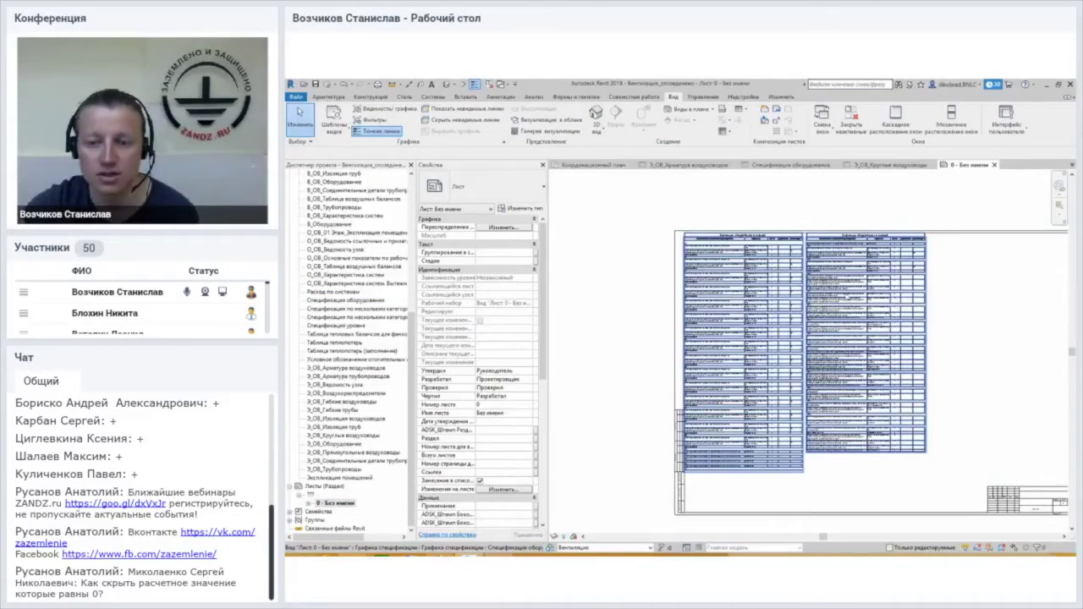
pyautogui.moveTo(977, 329); pyautogui.dragTo(963, 320, button='middle')
pyautogui.click(894, 288)
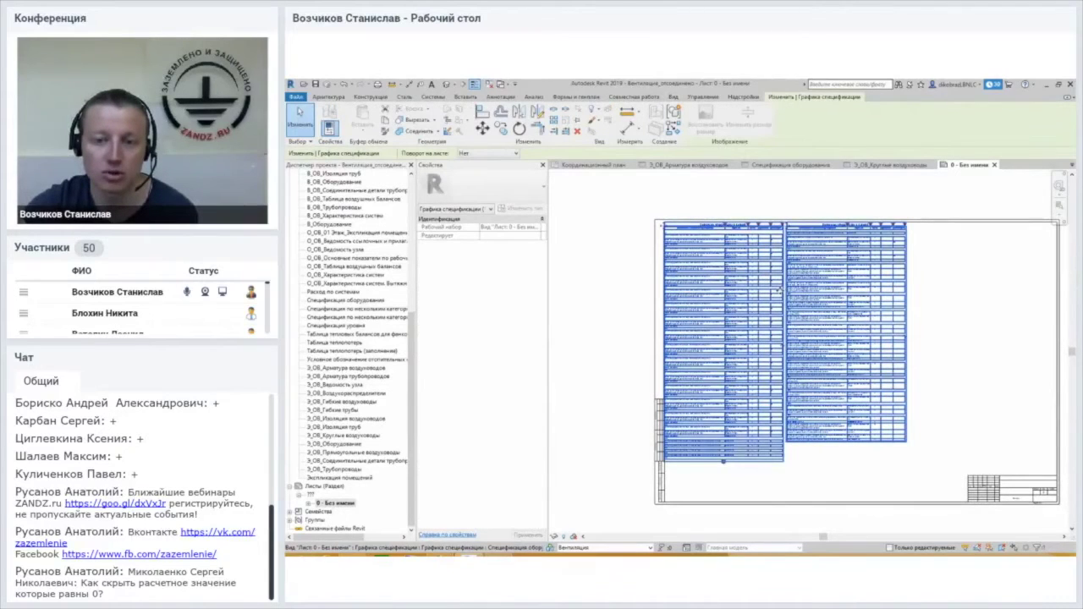
pyautogui.doubleClick(744, 284)
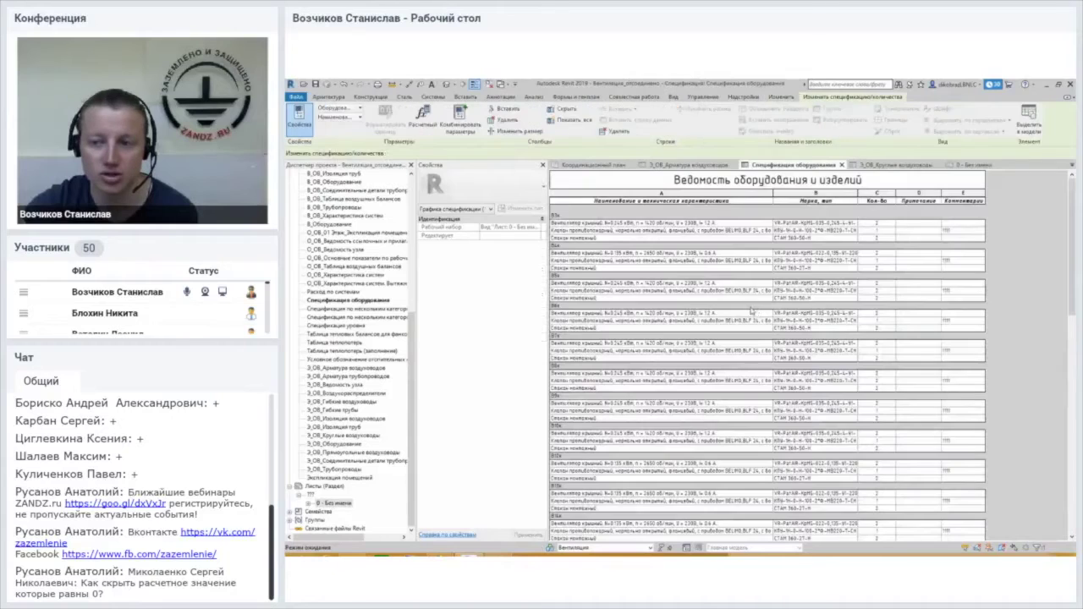
pyautogui.moveTo(1068, 223); pyautogui.dragTo(1070, 203)
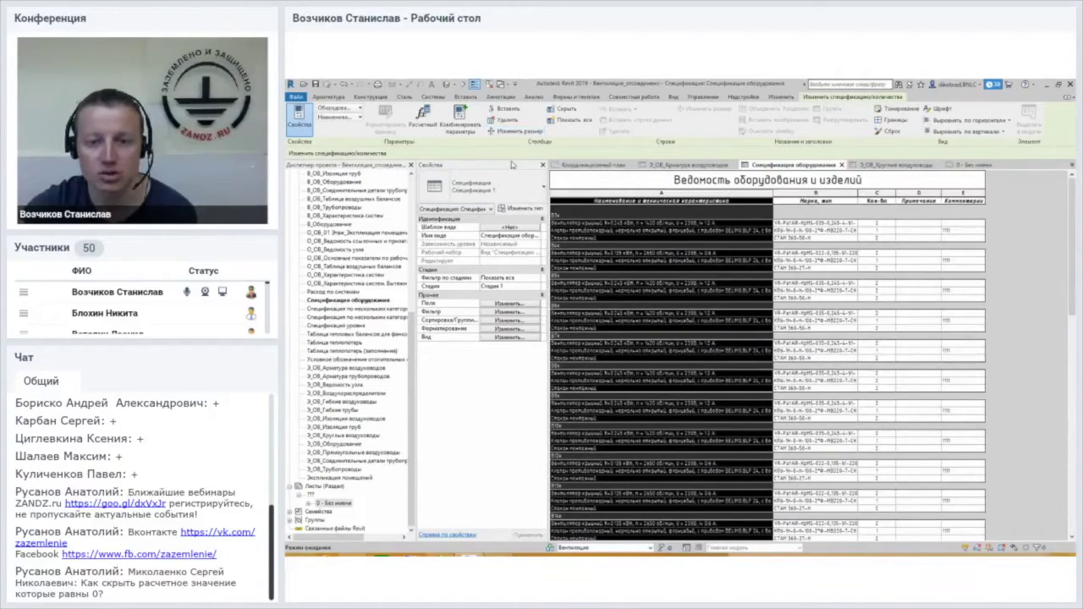
# Make column A narrower and set column B's width to 55.
pyautogui.click(508, 133)
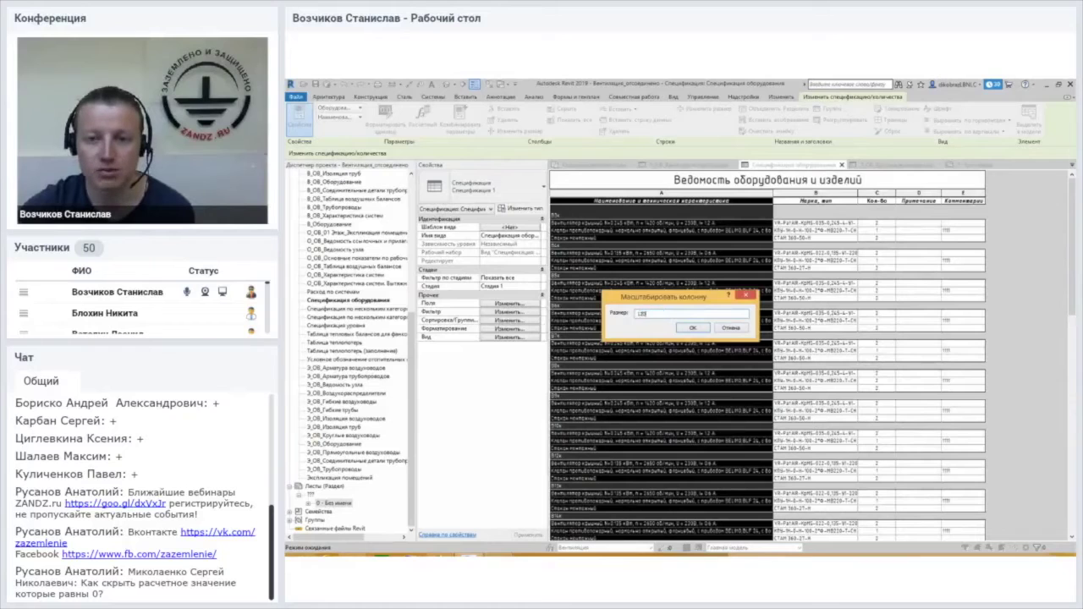
pyautogui.click(692, 329)
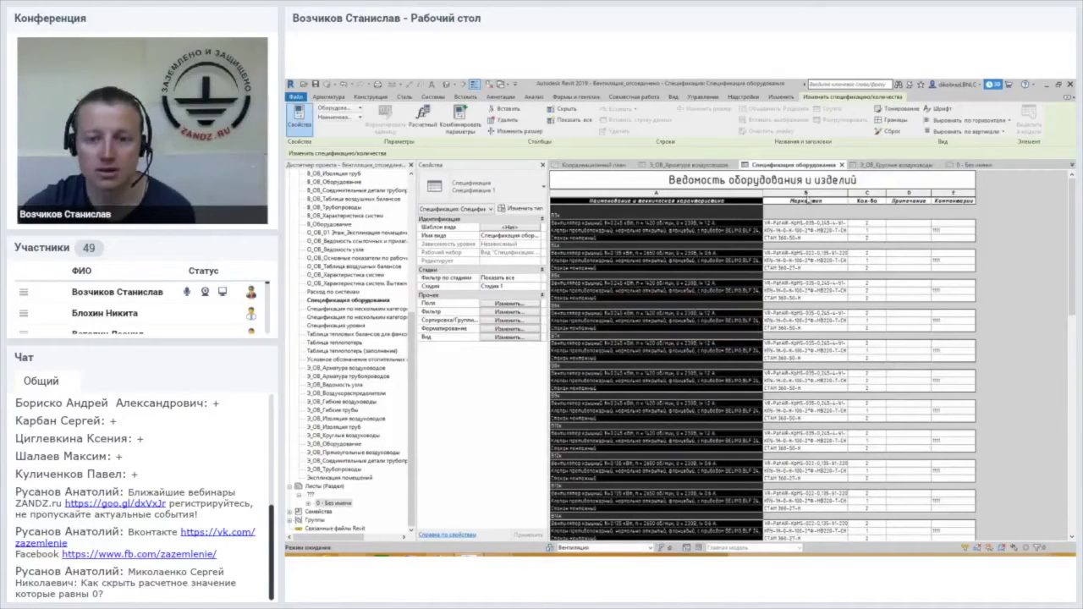
pyautogui.click(809, 200)
pyautogui.click(519, 133)
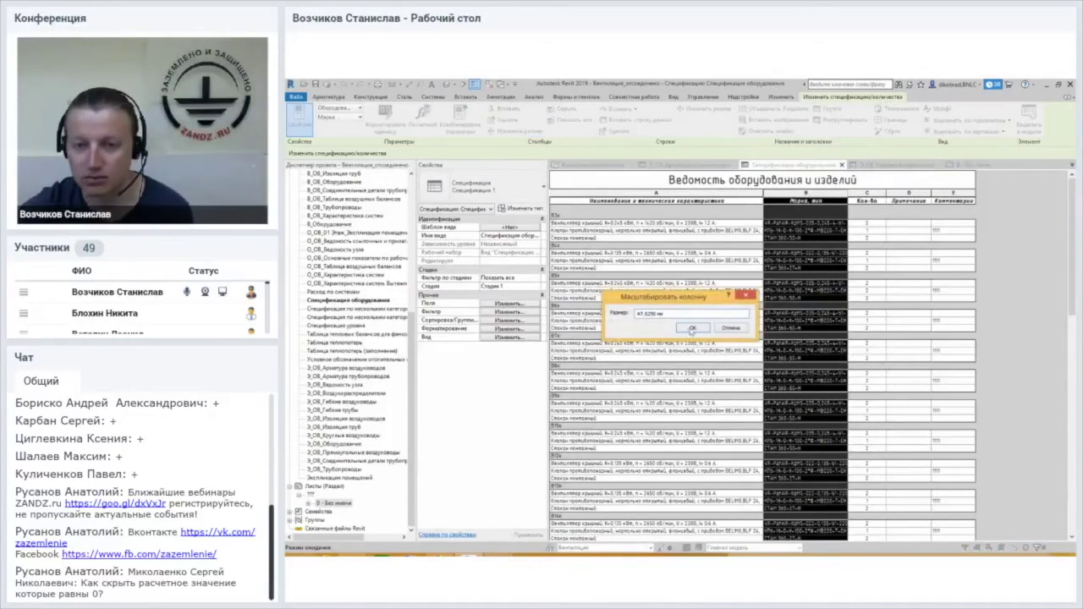
pyautogui.press('Return')
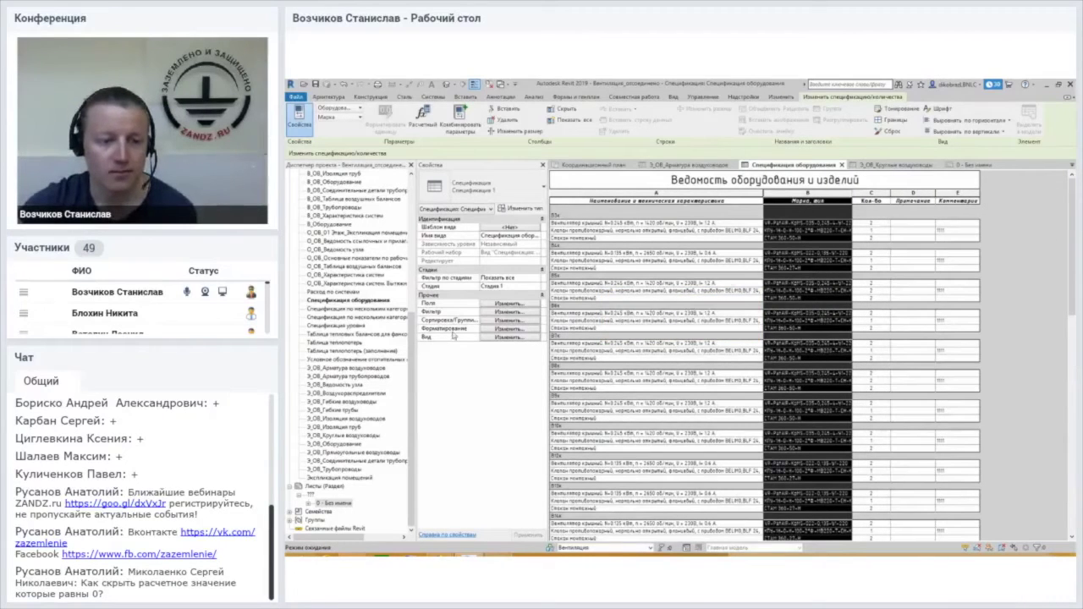
pyautogui.click(339, 503)
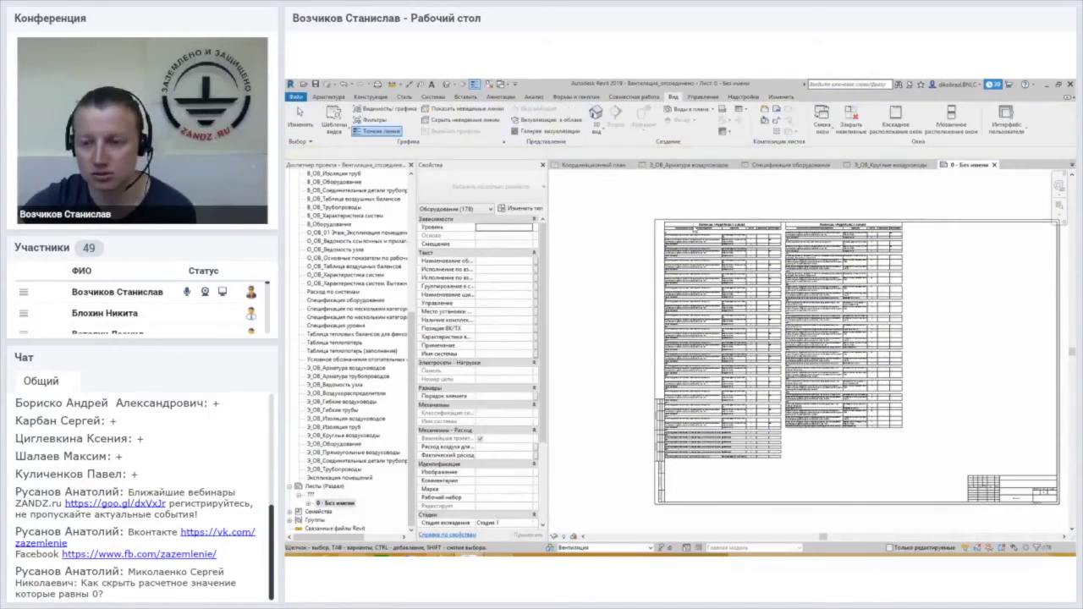
# Zoom around sheet 0 to inspect the two-column schedule with its resized columns.
pyautogui.scroll(3, 707, 227)
pyautogui.scroll(-3, 706, 227)
pyautogui.scroll(-2, 707, 227)
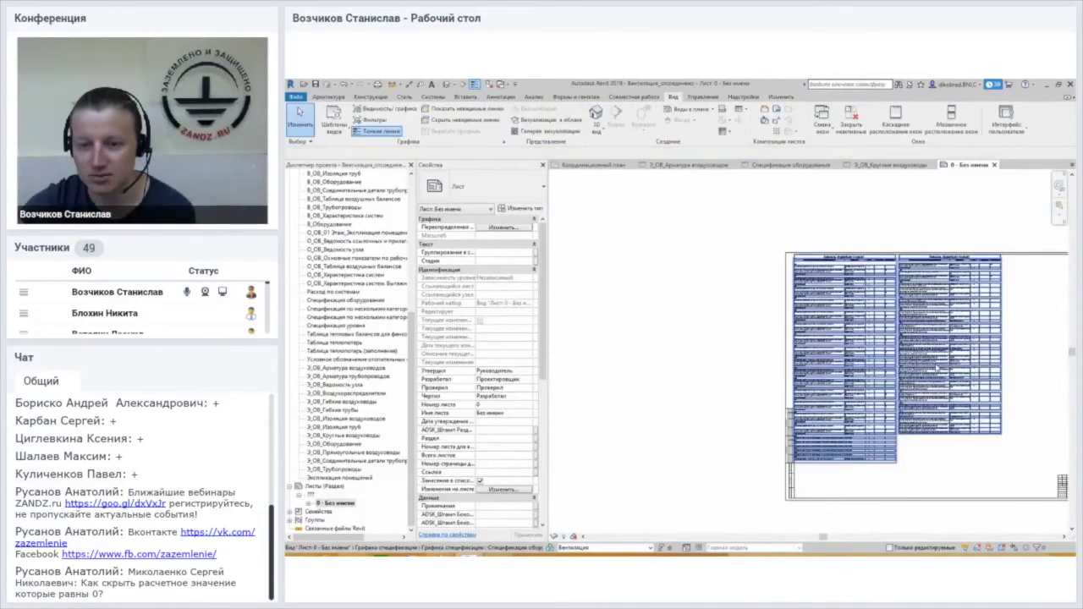
pyautogui.scroll(2, 765, 468)
pyautogui.scroll(2, 764, 468)
pyautogui.scroll(2, 765, 468)
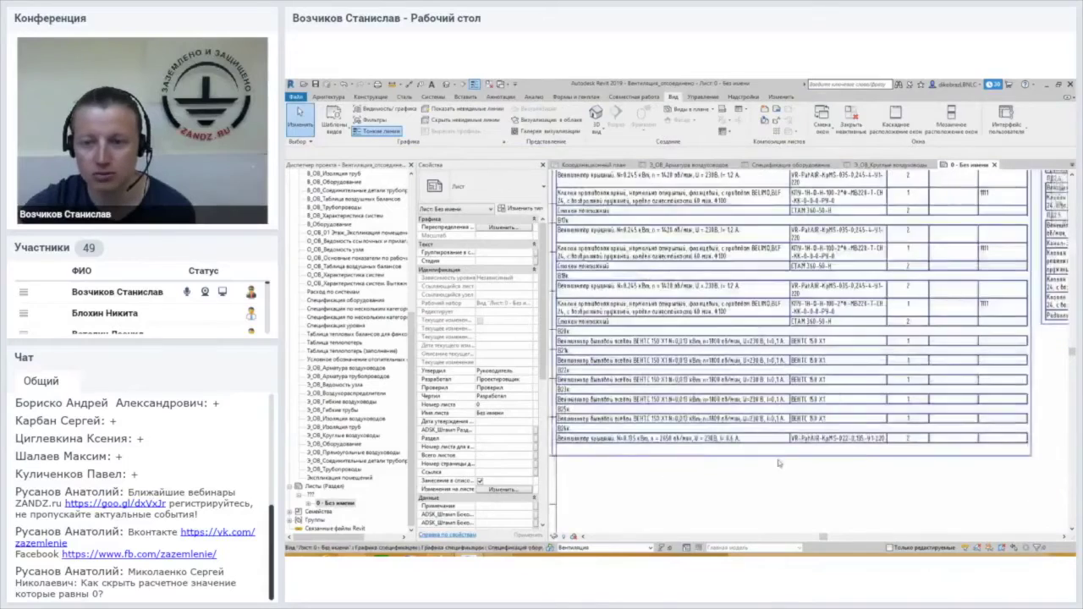
pyautogui.scroll(-3, 764, 468)
pyautogui.scroll(-2, 764, 468)
pyautogui.scroll(1, 764, 468)
pyautogui.scroll(2, 719, 231)
pyautogui.scroll(2, 719, 230)
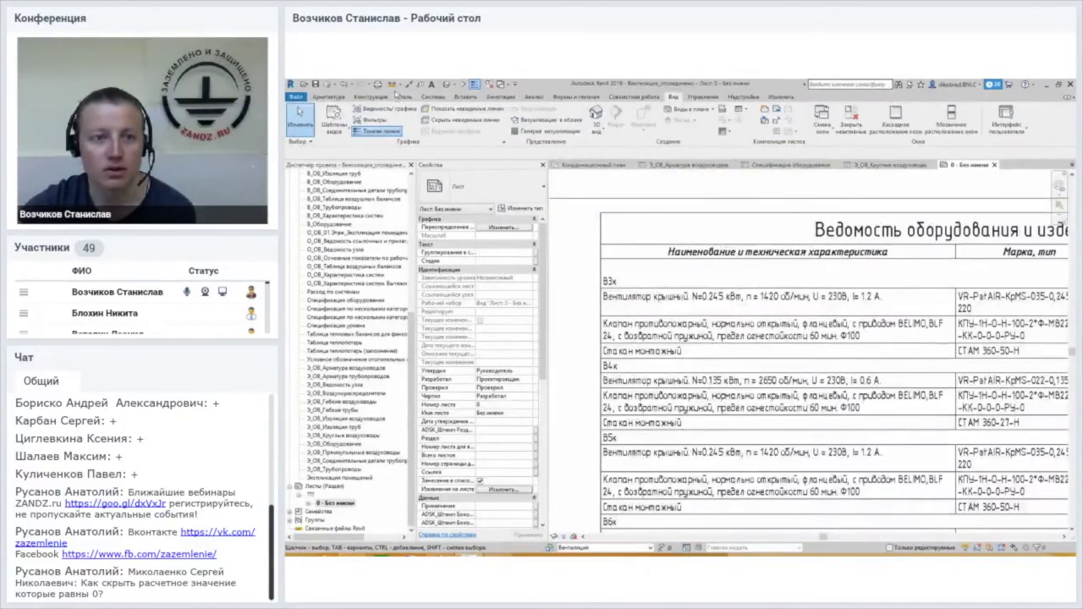
pyautogui.click(500, 96)
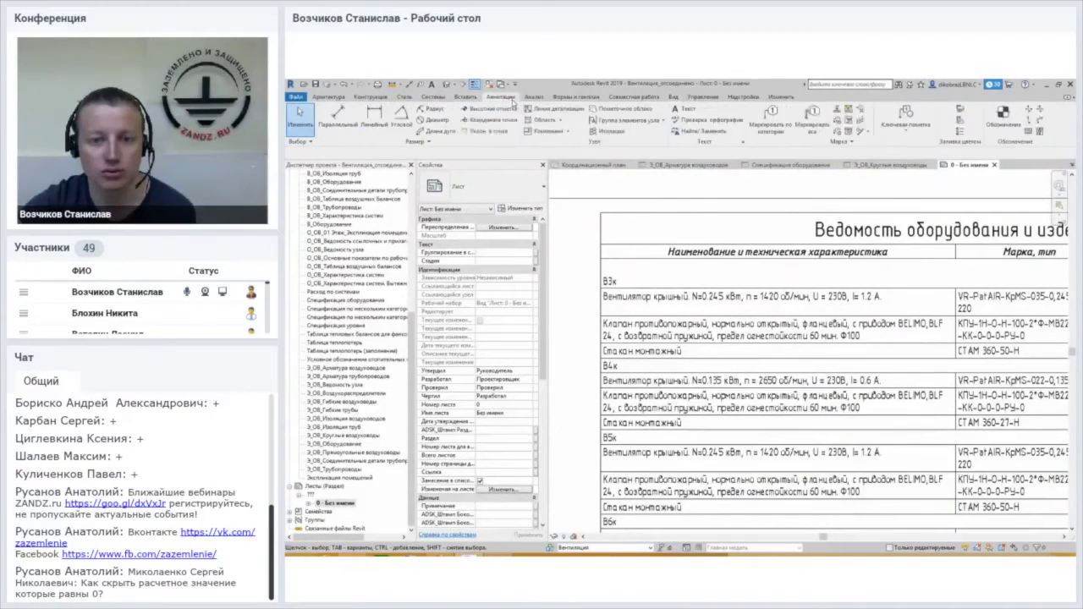
# Draw a dashed detail line of length 100 across the schedule below its headings.
pyautogui.click(548, 110)
pyautogui.scroll(1, 603, 254)
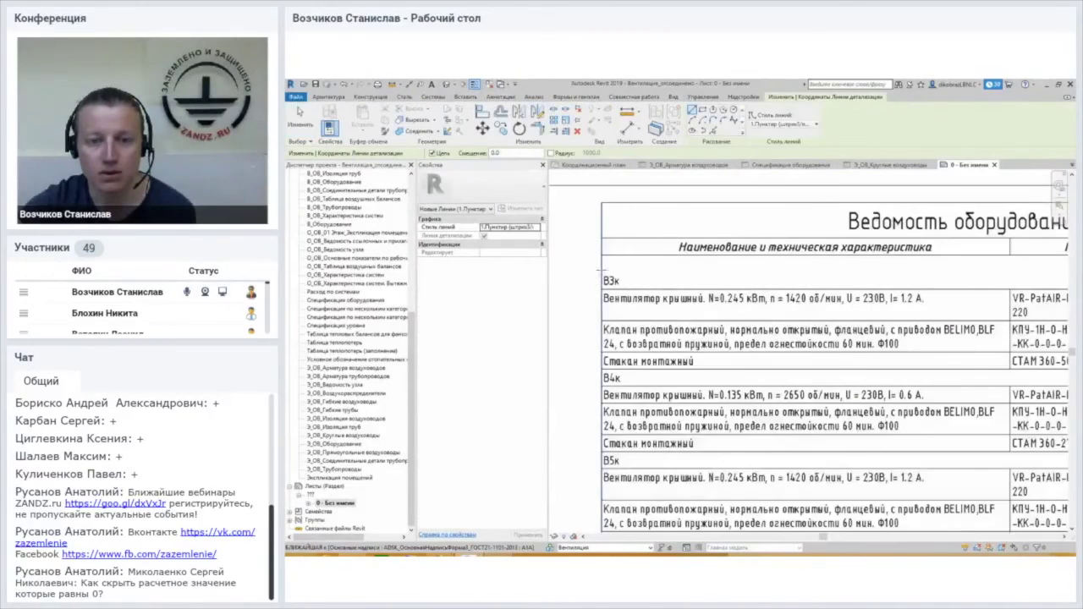
pyautogui.click(577, 264)
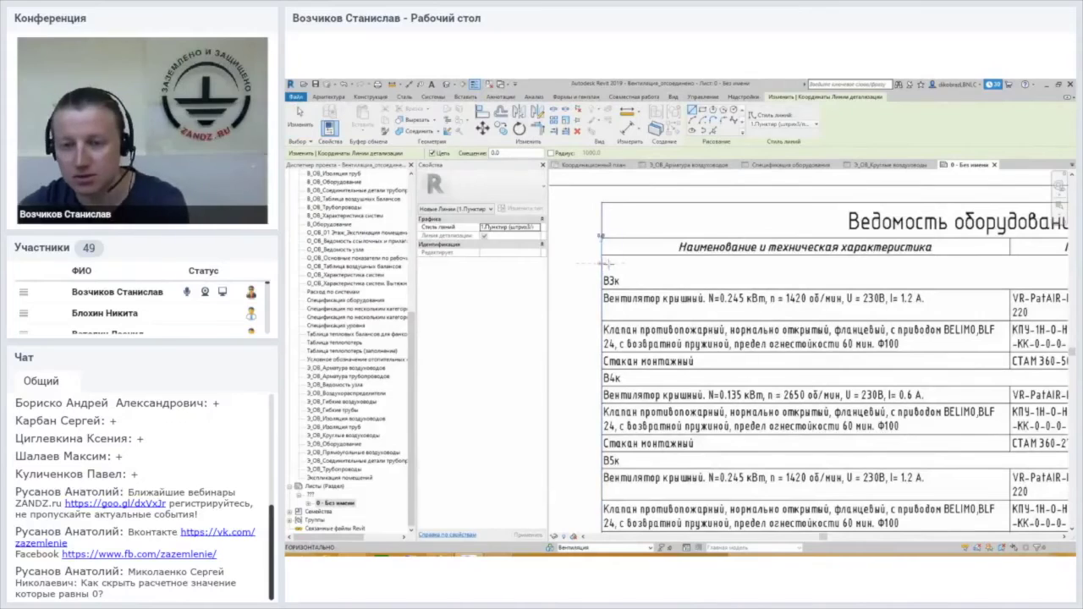
pyautogui.write('100')
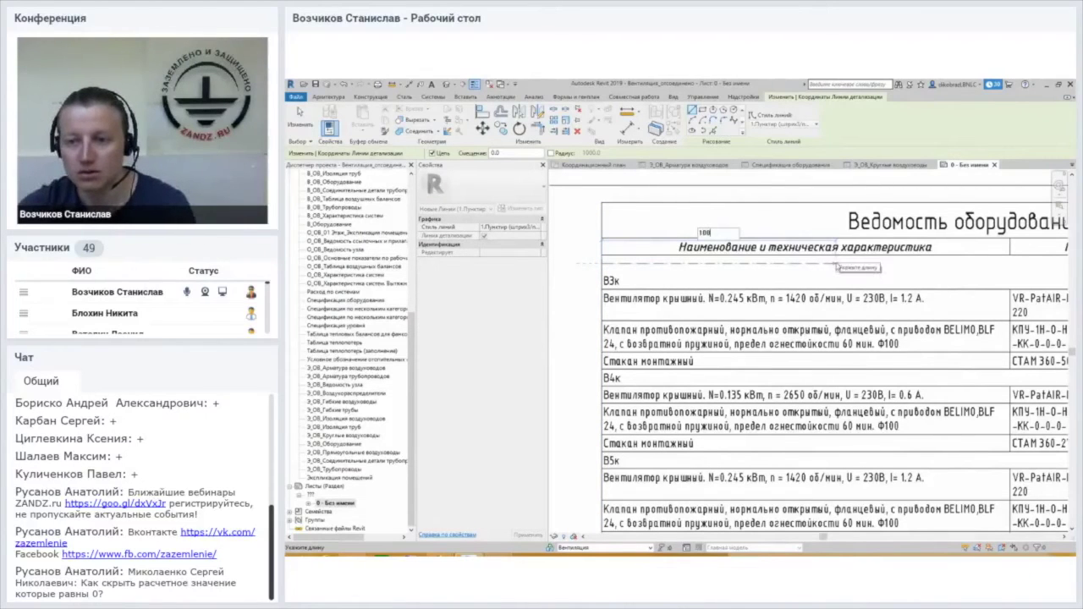
pyautogui.press('Return')
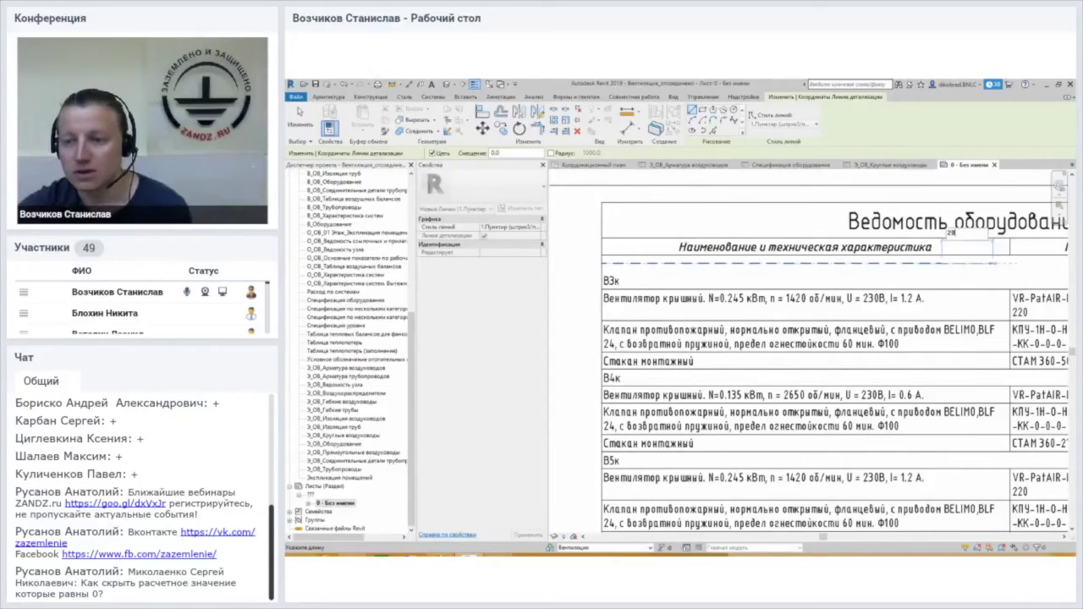
pyautogui.scroll(3, 1026, 279)
pyautogui.scroll(2, 1027, 279)
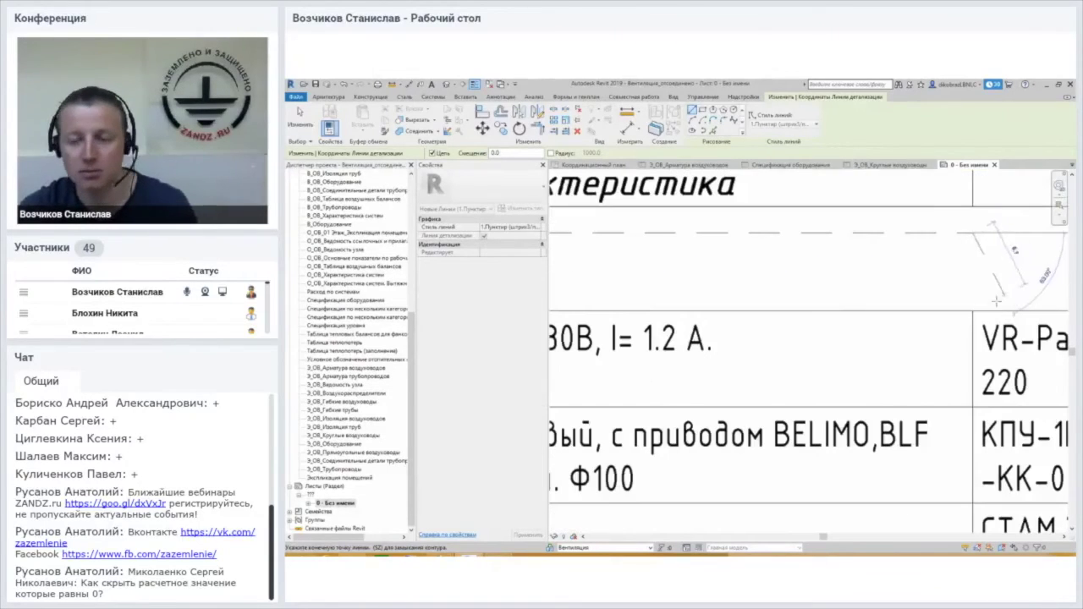
pyautogui.press('Escape')
pyautogui.press('Escape')
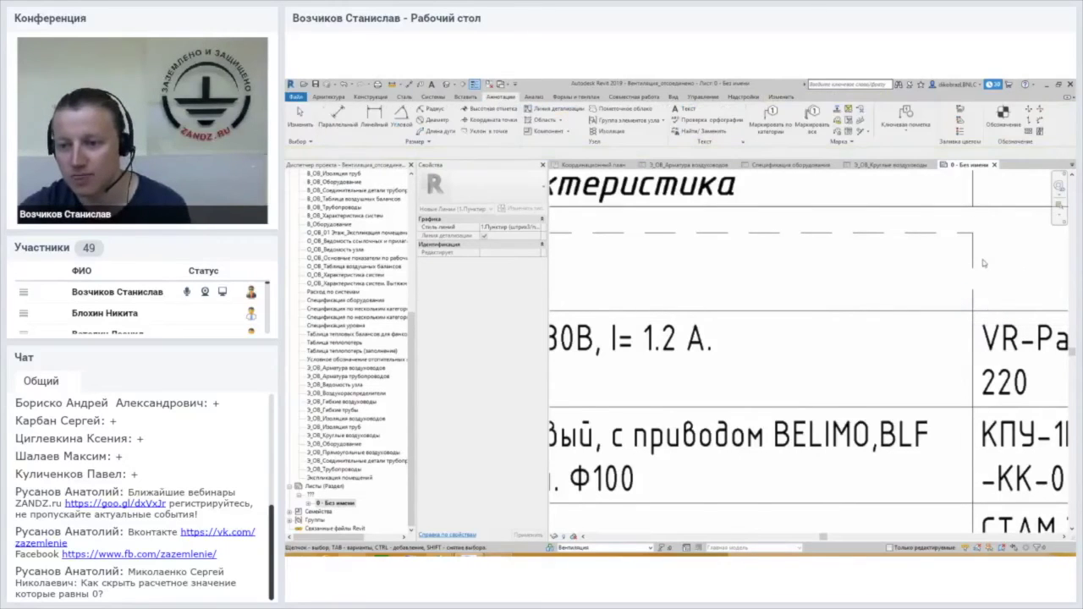
pyautogui.scroll(-4, 974, 283)
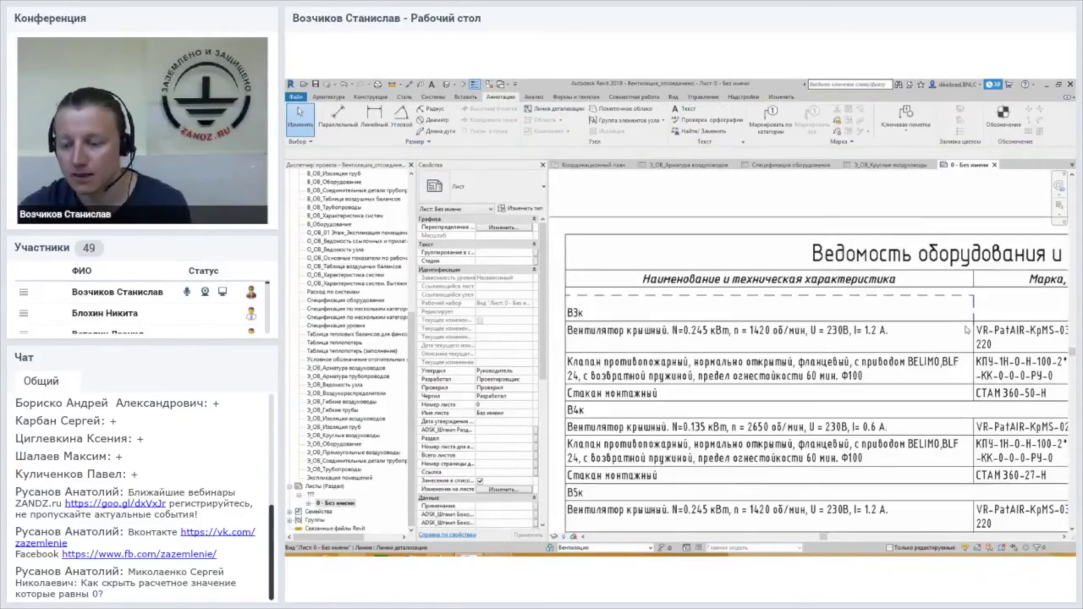